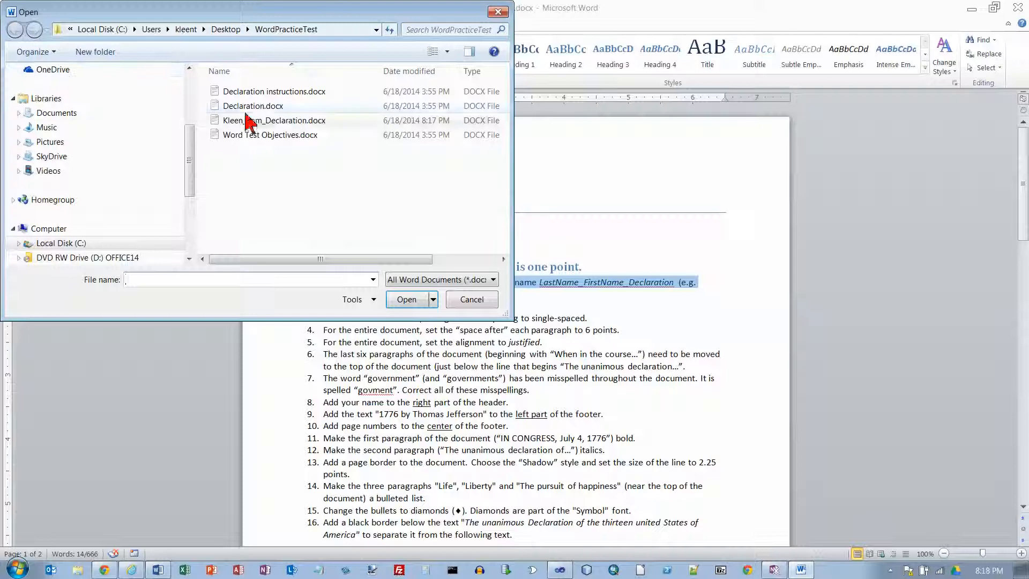
# Open Declaration.docx and save a copy named in the form LastName_FirstName_Declaration, replacing the existing file of that name
pyautogui.click(404, 300)
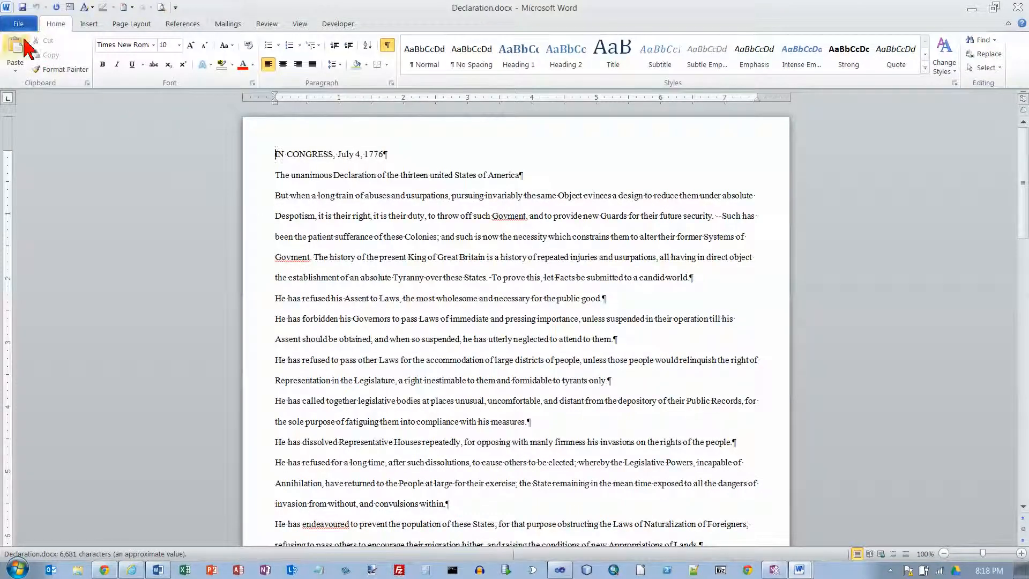
pyautogui.click(23, 27)
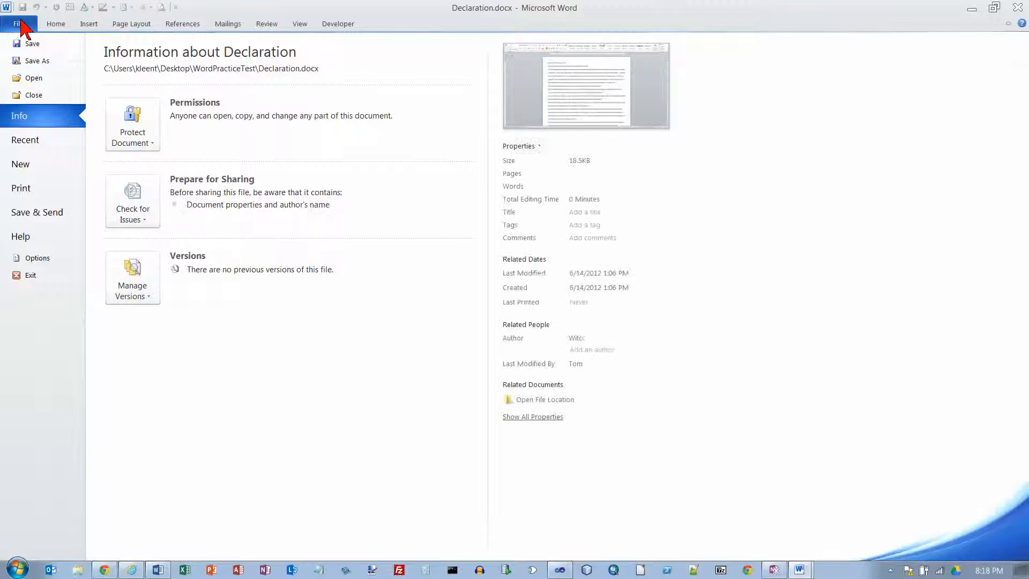
pyautogui.click(29, 63)
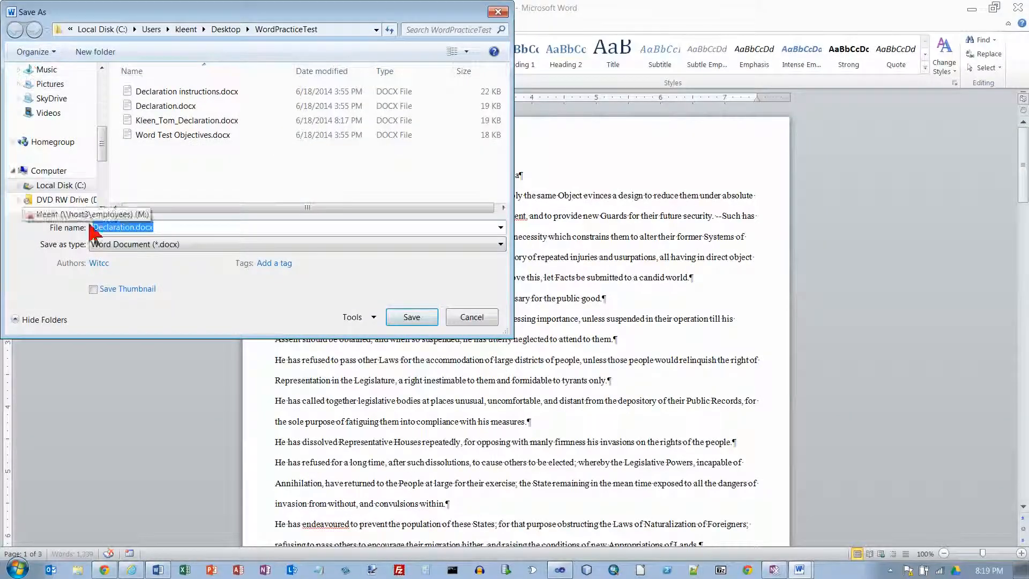
pyautogui.click(94, 227)
pyautogui.write('Kleen_Tom_')
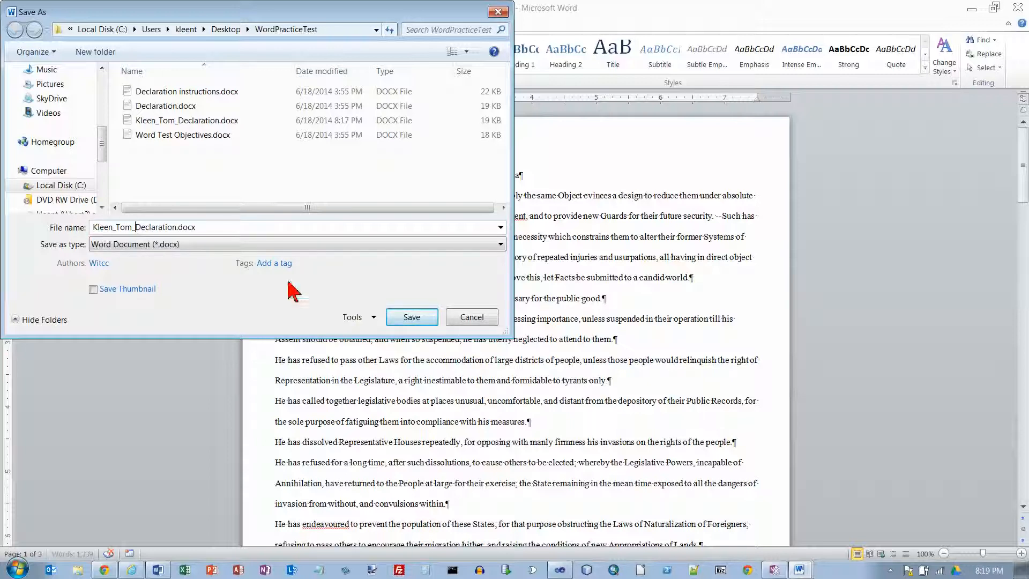
pyautogui.click(412, 317)
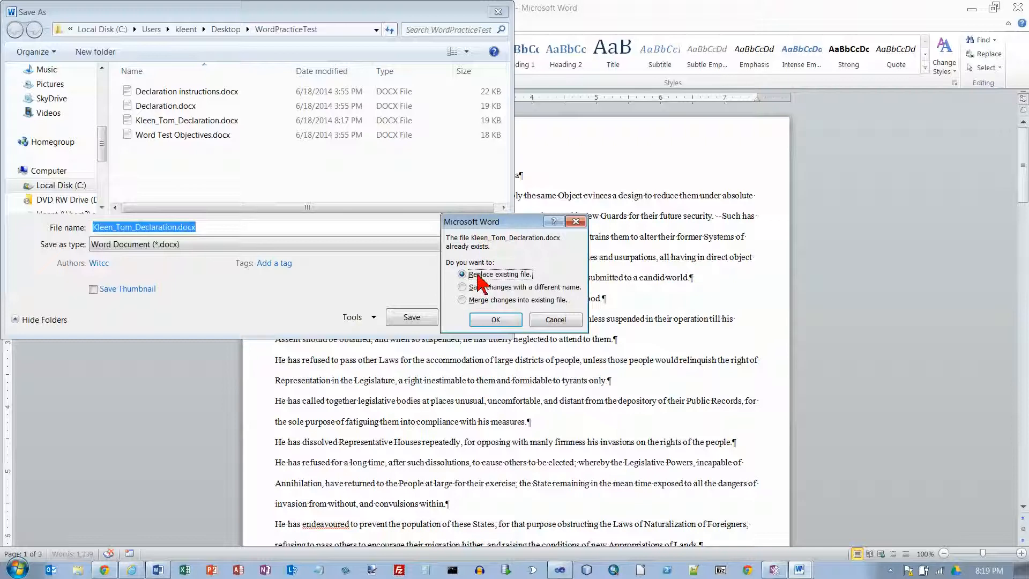
pyautogui.click(495, 319)
# In the Declaration instructions document, strike through item 1 and select item 2 about the margins
pyautogui.hotkey('alt', 'Tab')
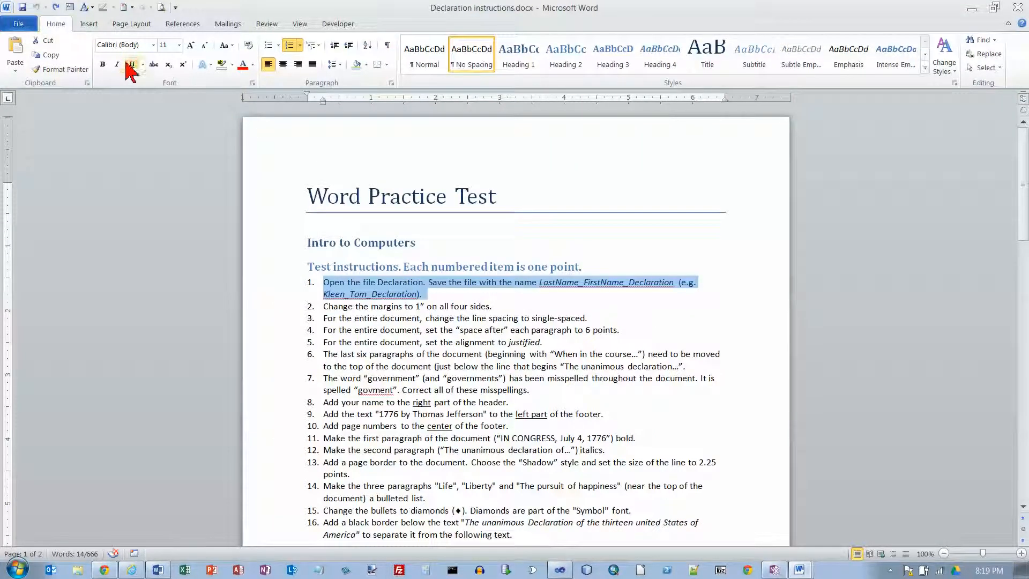
pyautogui.click(154, 64)
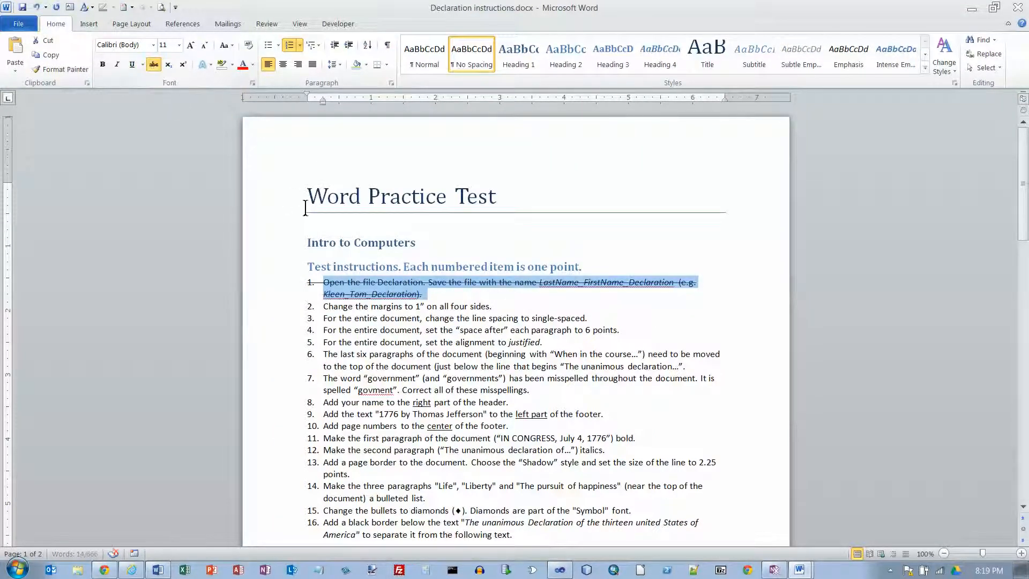
pyautogui.moveTo(327, 309); pyautogui.dragTo(538, 317)
# Set the Declaration copy's page margins to the Normal preset, 1" on all four sides
pyautogui.hotkey('alt', 'Tab')
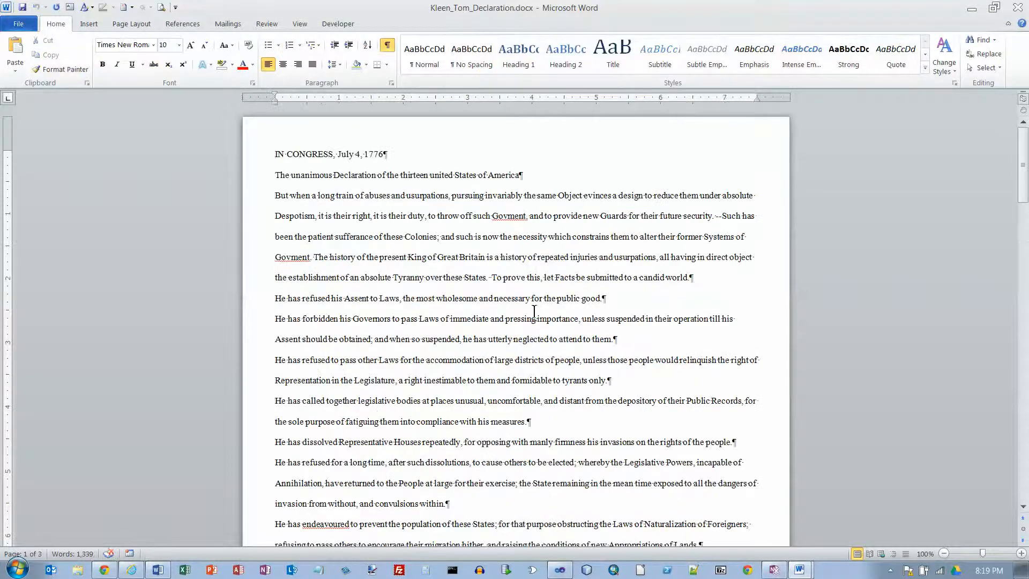
pyautogui.click(135, 25)
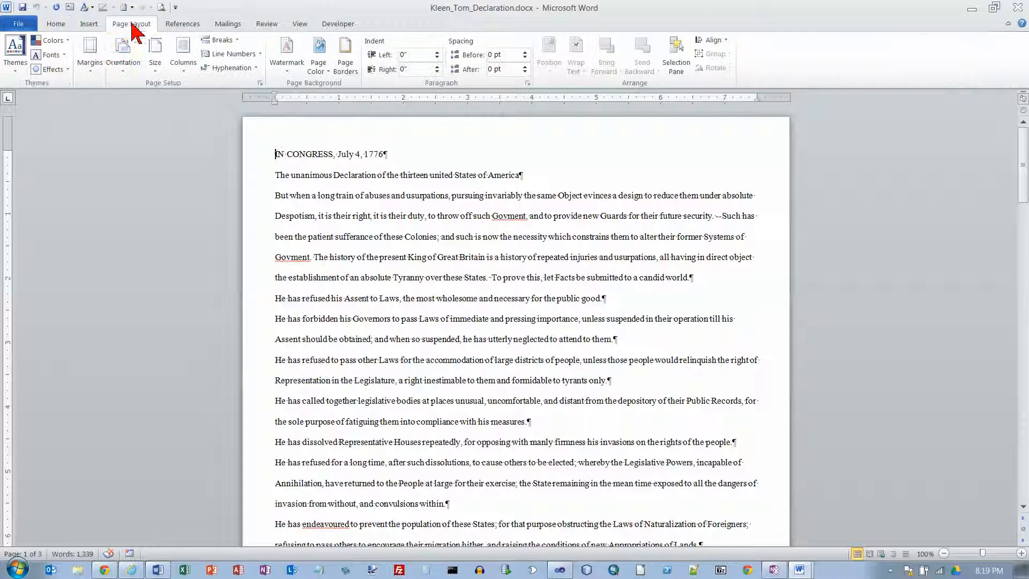
pyautogui.click(91, 68)
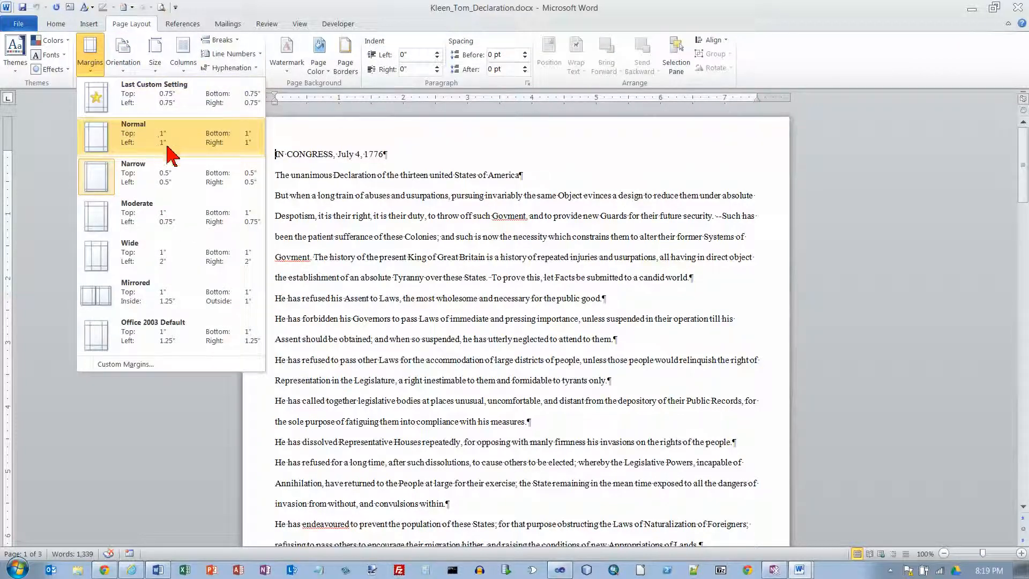
pyautogui.click(236, 138)
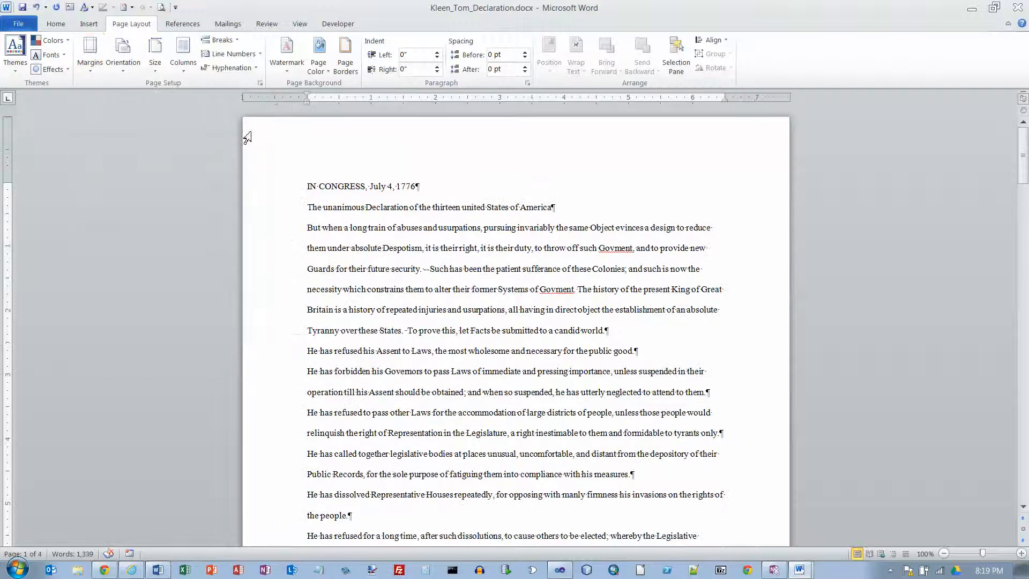
# Strike through item 2 in the instructions document and select item 3 about line spacing
pyautogui.hotkey('alt', 'Tab')
pyautogui.click(150, 63)
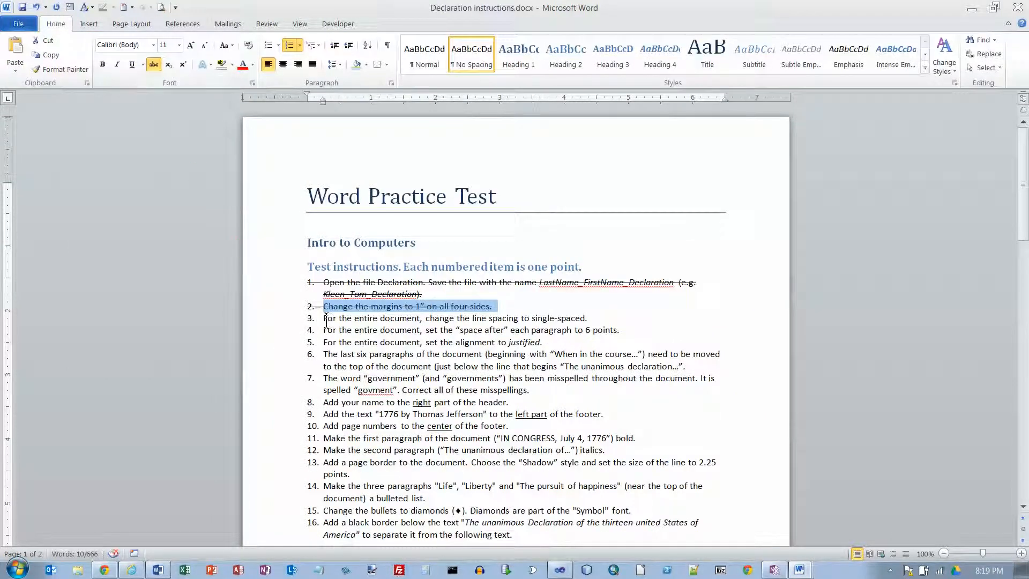
pyautogui.moveTo(325, 319); pyautogui.dragTo(634, 321)
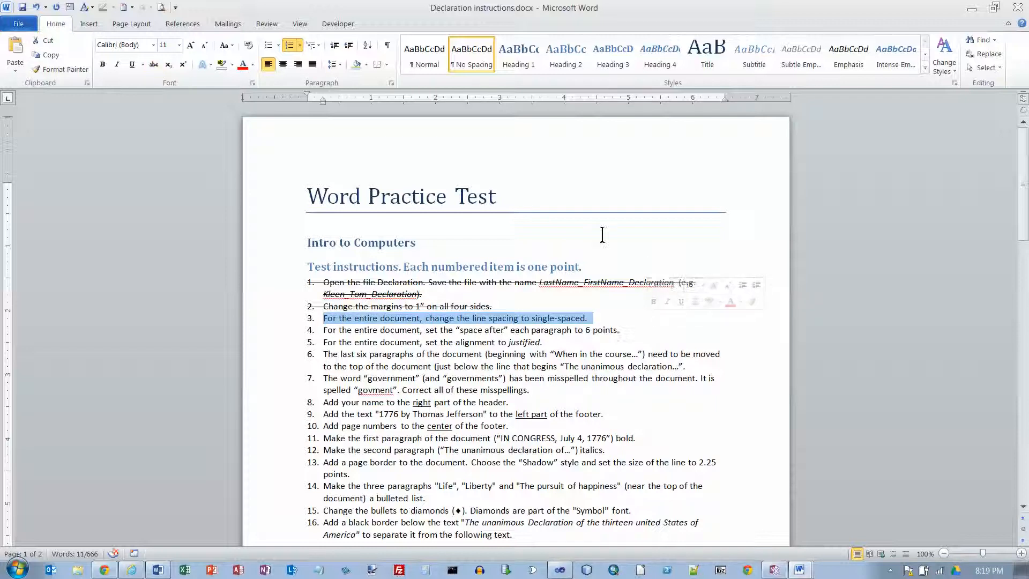
# Set the line spacing of the entire Declaration copy to 1.0
pyautogui.hotkey('alt', 'Tab')
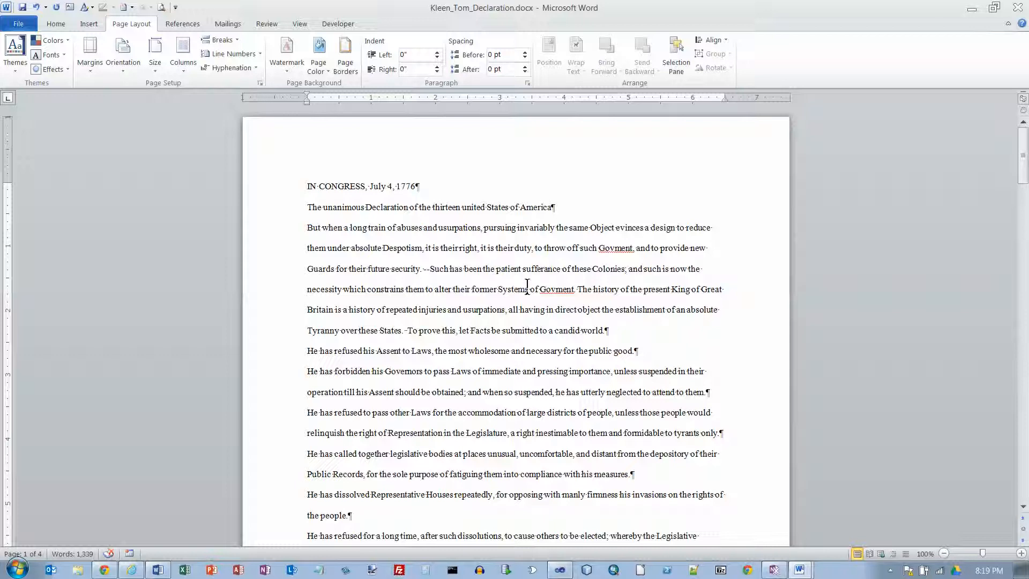
pyautogui.hotkey('ctrl', 'a')
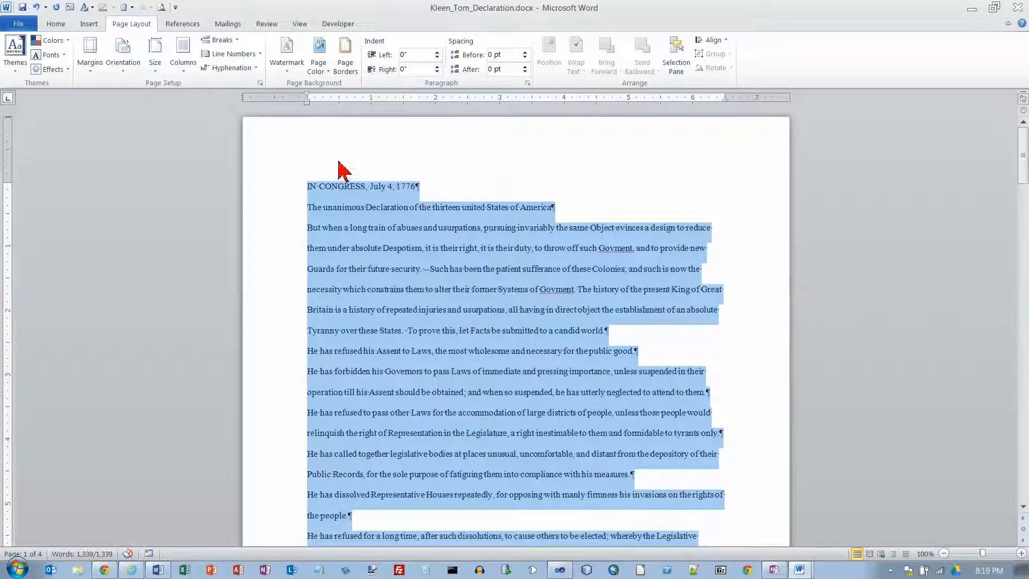
pyautogui.click(56, 24)
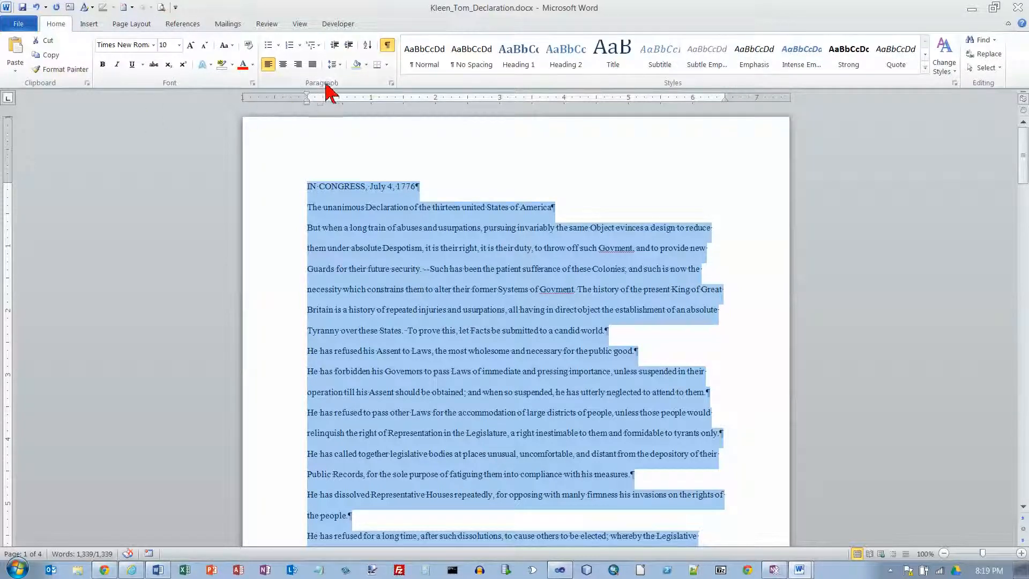
pyautogui.click(342, 65)
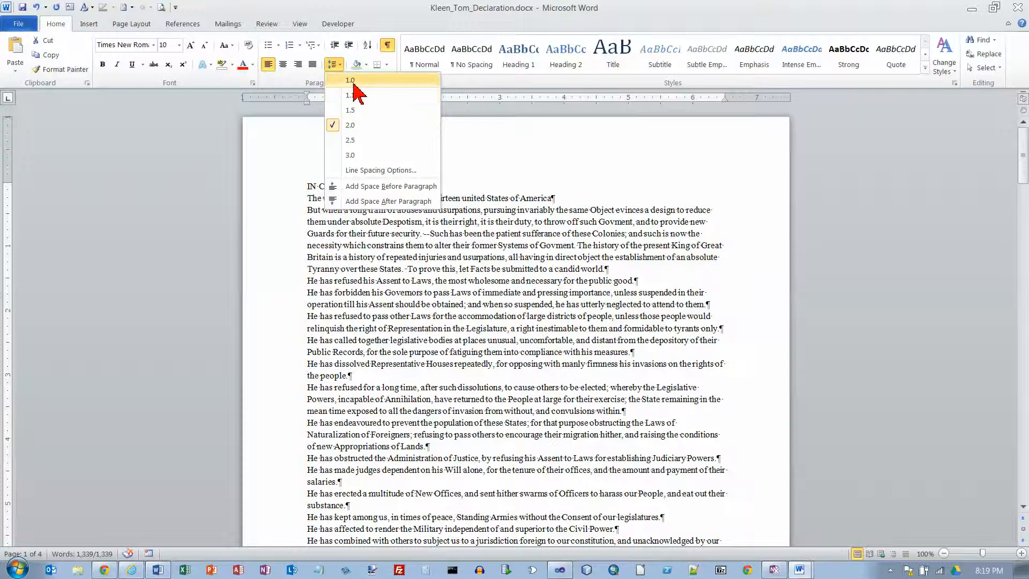
pyautogui.click(354, 81)
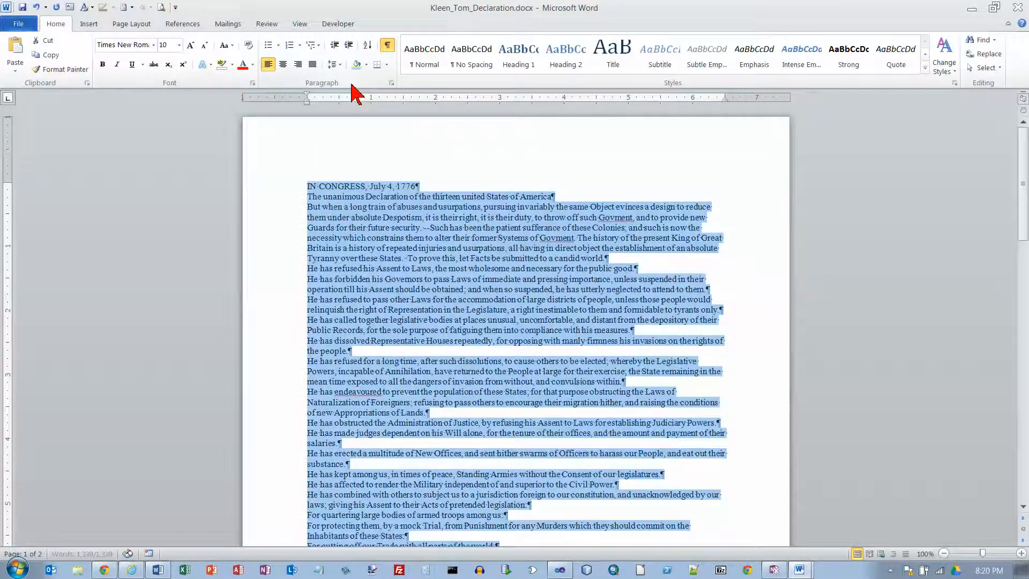
# Strike through item 3 in the instructions document and select item 4 about paragraph spacing
pyautogui.hotkey('alt', 'Tab')
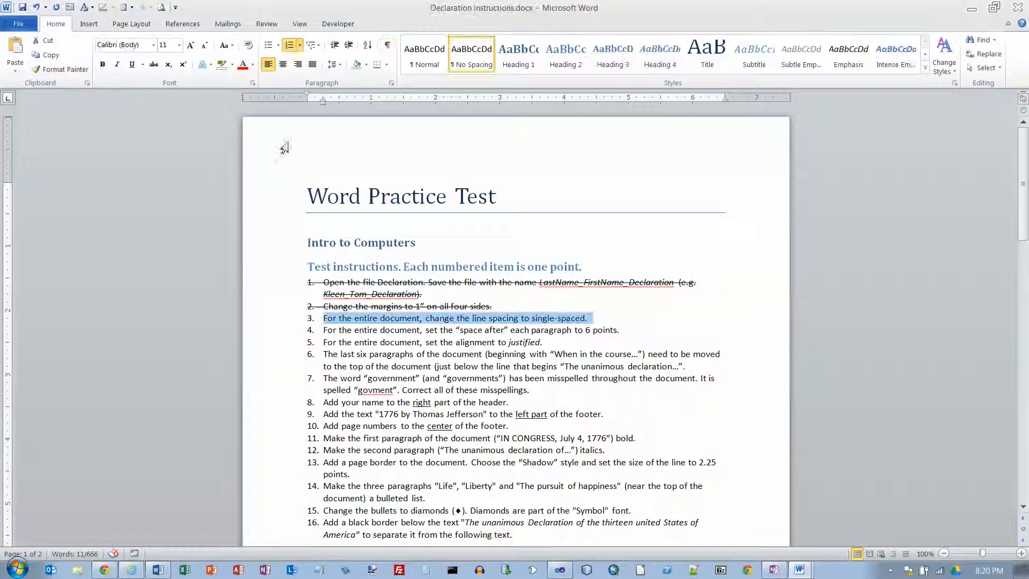
pyautogui.click(154, 65)
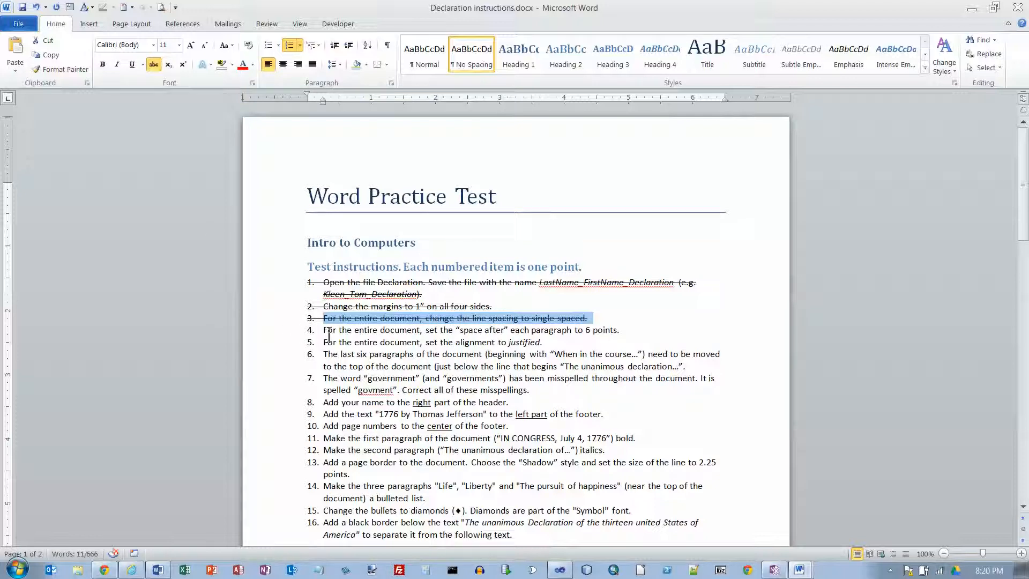
pyautogui.moveTo(327, 333); pyautogui.dragTo(622, 330)
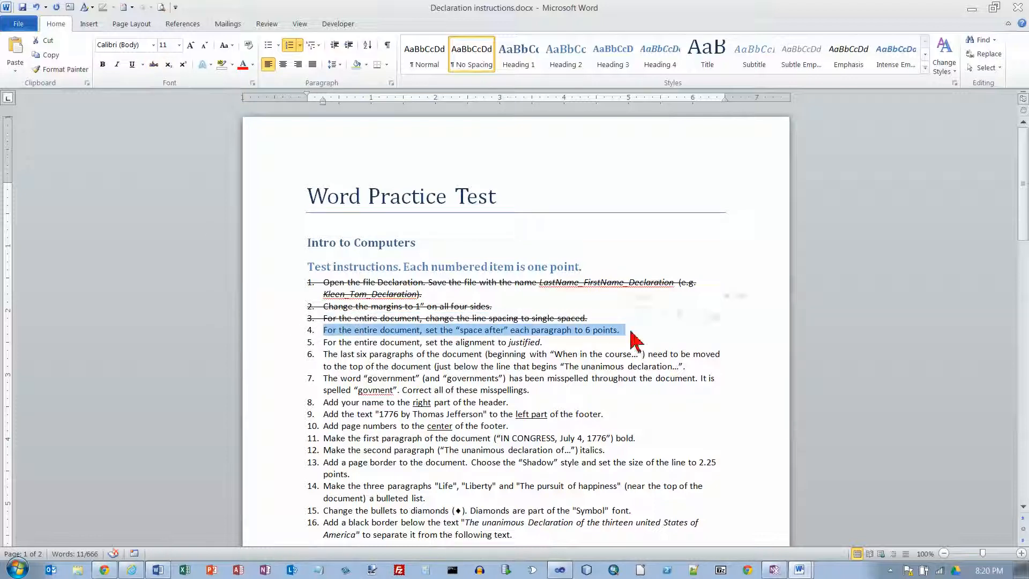
# Set the spacing after every paragraph in the Declaration copy to 6 pt, and select the second paragraph
pyautogui.hotkey('alt', 'Tab')
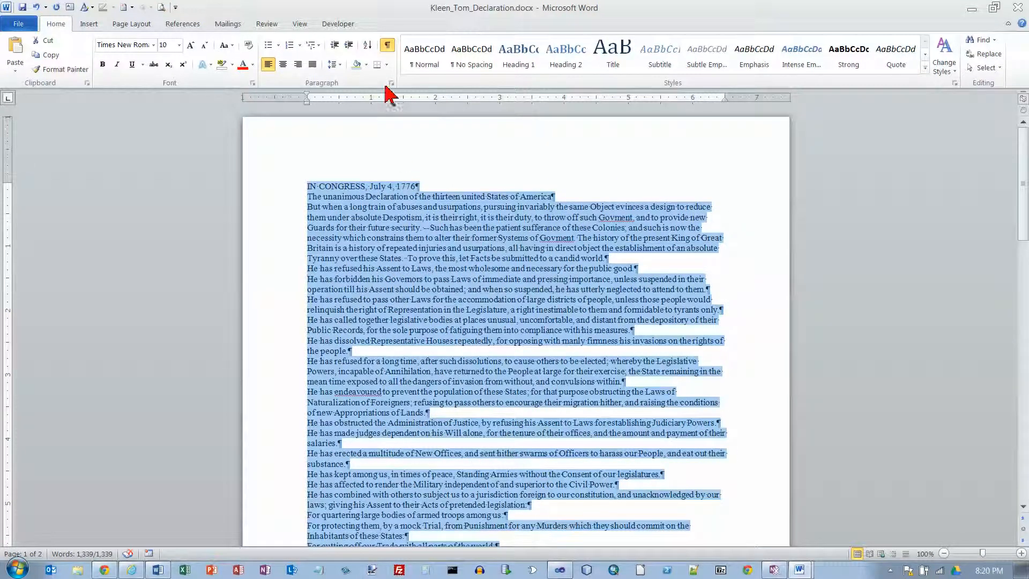
pyautogui.click(141, 24)
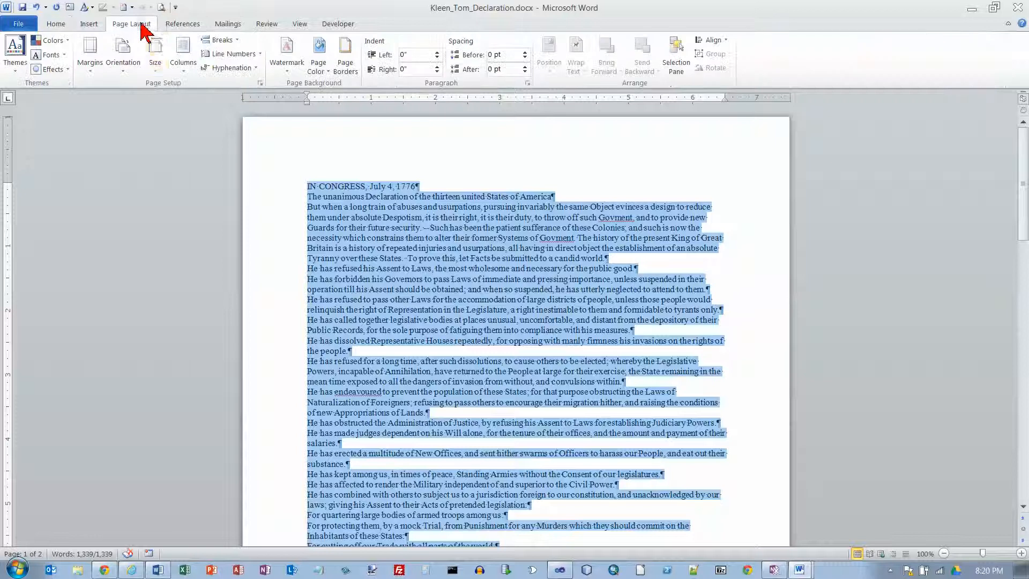
pyautogui.click(525, 66)
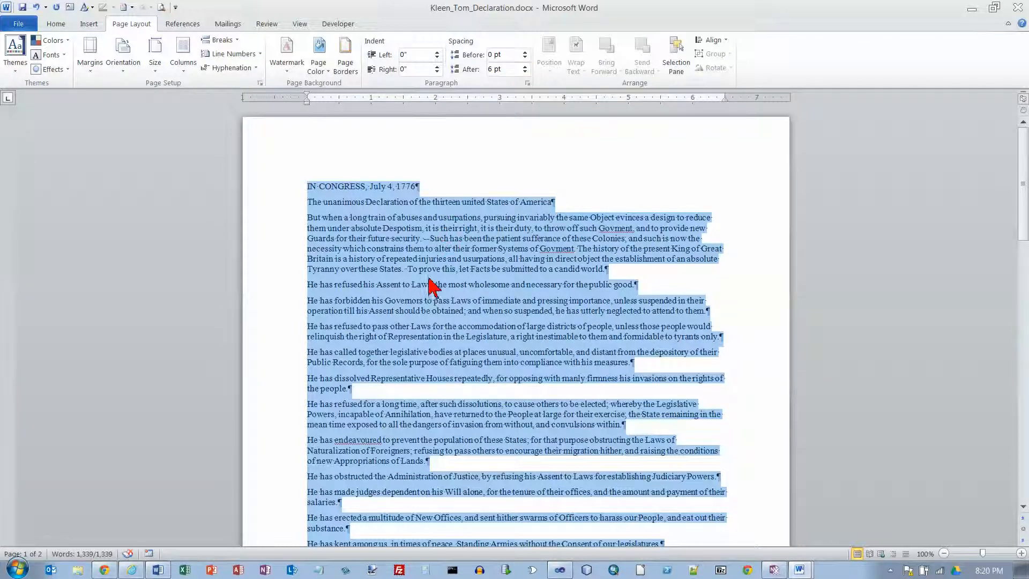
pyautogui.click(428, 260)
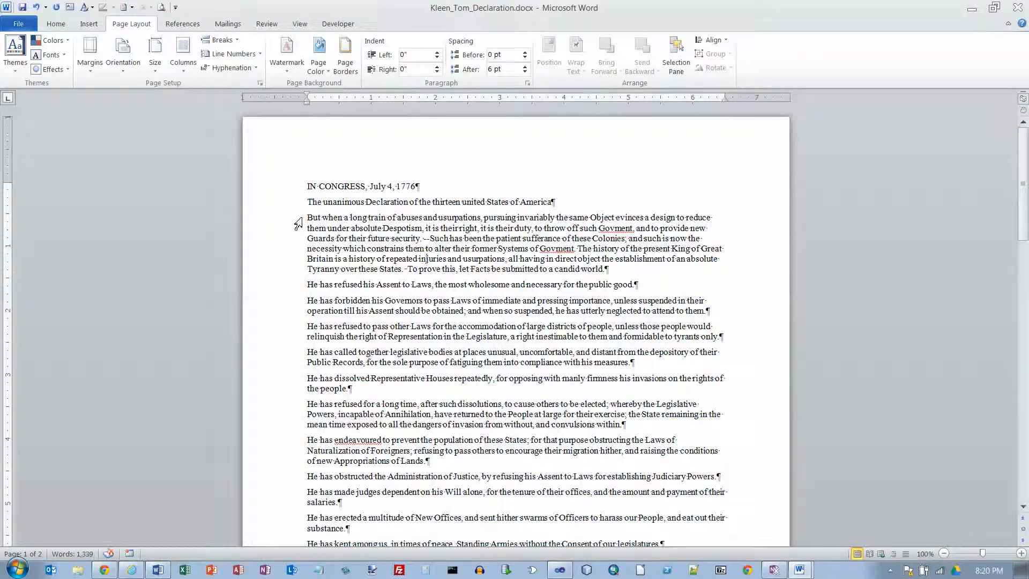
pyautogui.moveTo(309, 204); pyautogui.dragTo(572, 206)
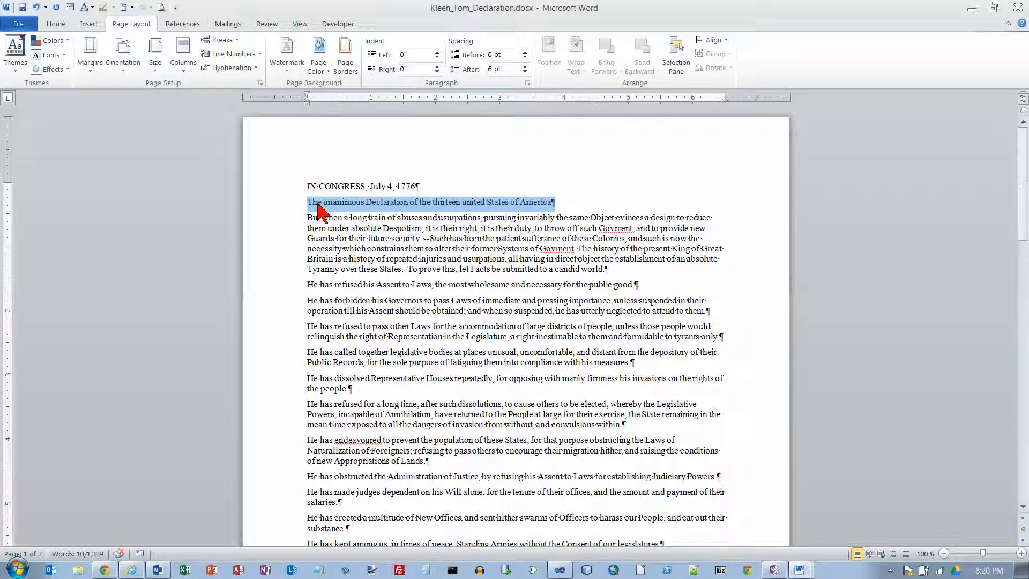
# Strike through item 4 in the instructions document and select item 5 about alignment
pyautogui.hotkey('alt', 'Tab')
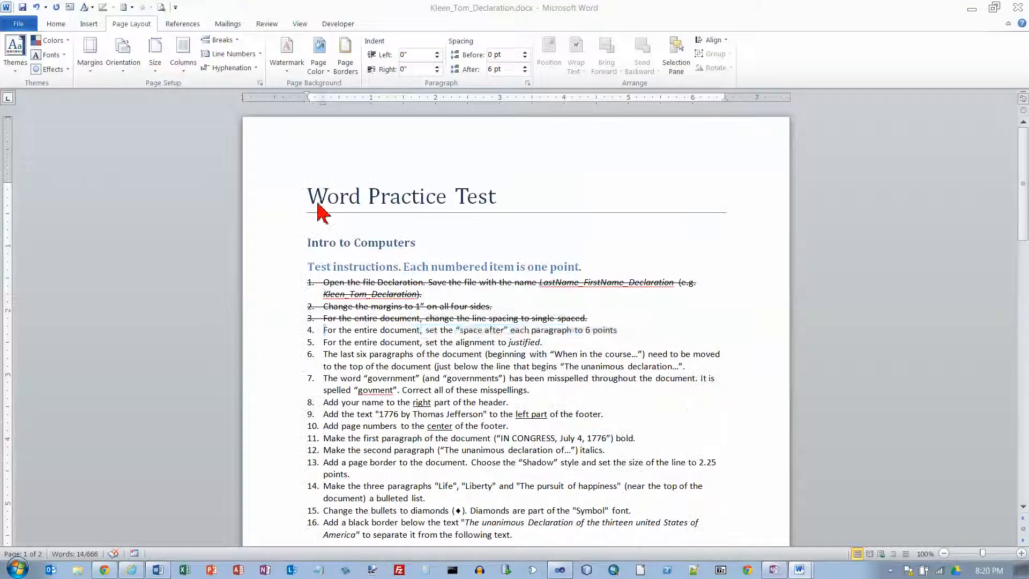
pyautogui.click(154, 64)
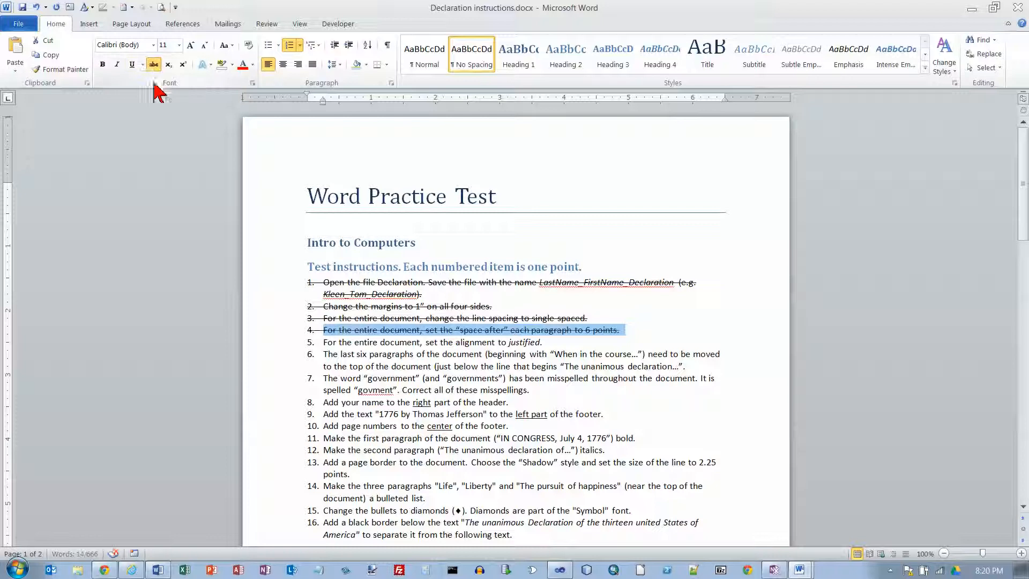
pyautogui.moveTo(324, 346); pyautogui.dragTo(622, 344)
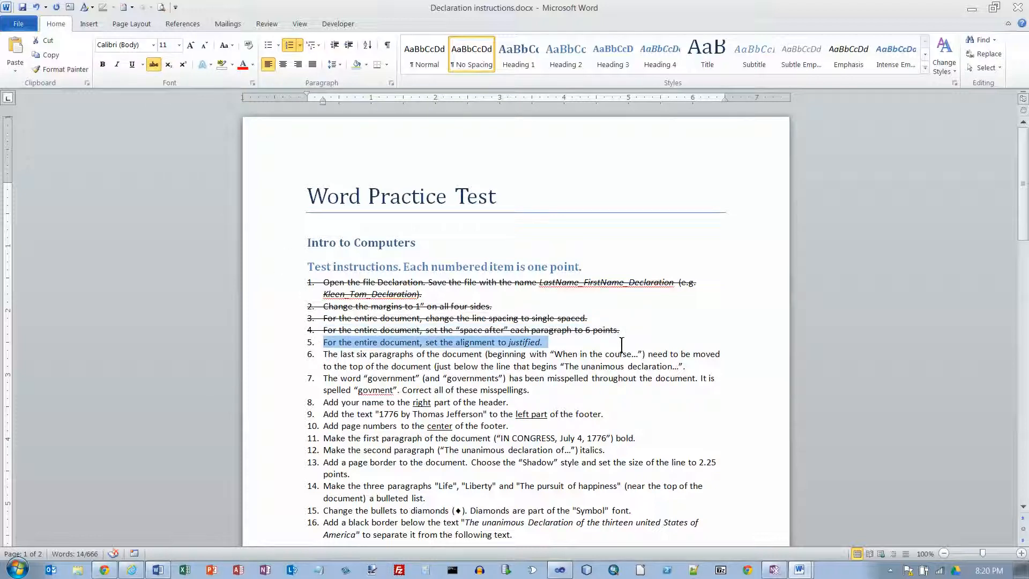
# Justify the text of the entire Declaration copy
pyautogui.hotkey('alt', 'Tab')
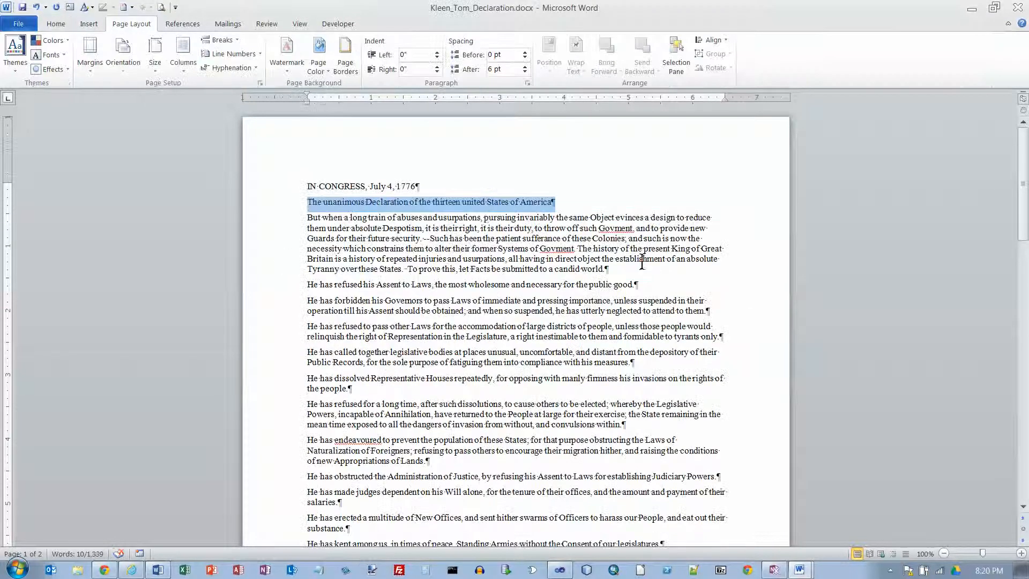
pyautogui.click(308, 186)
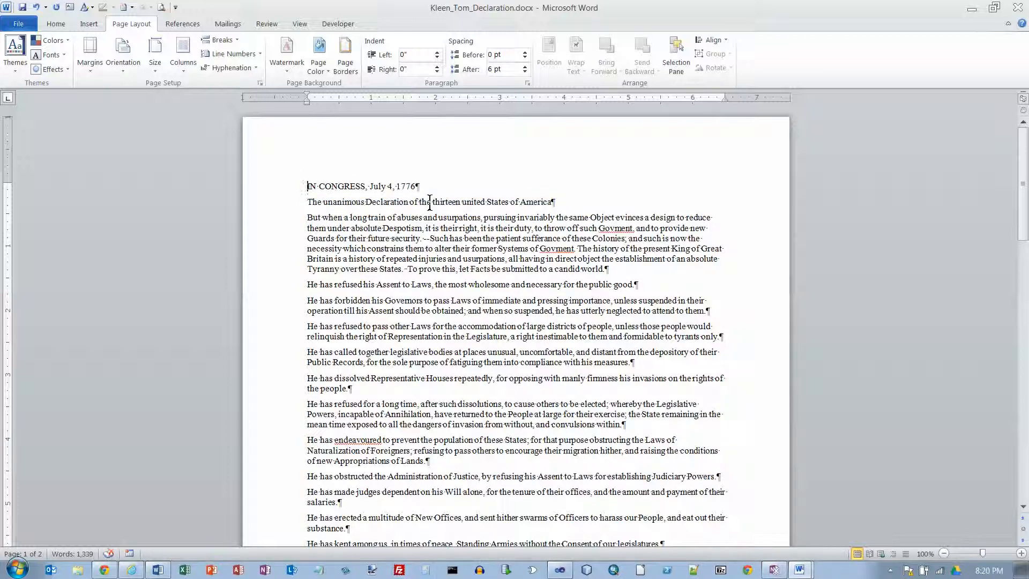
pyautogui.hotkey('ctrl', 'a')
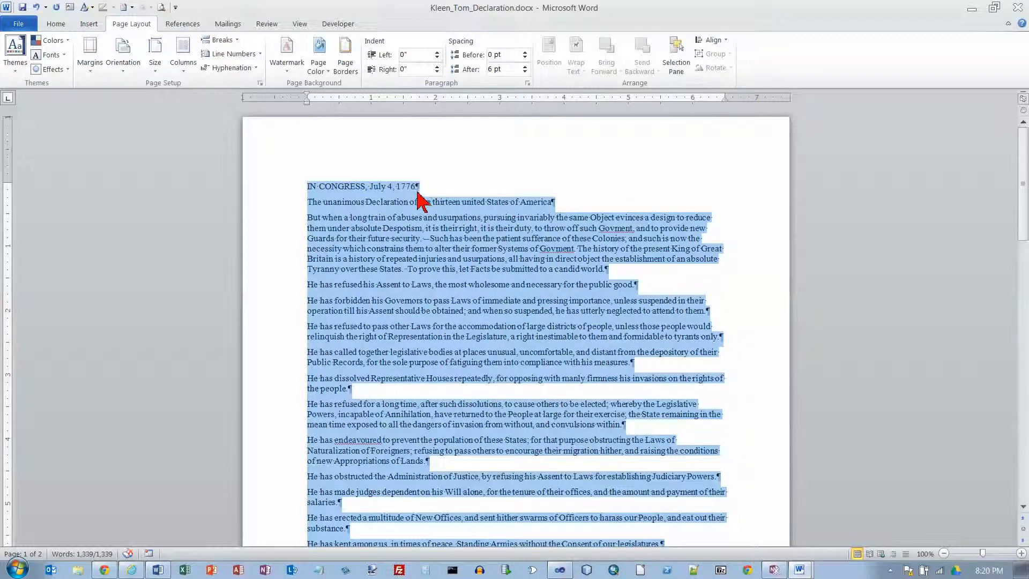
pyautogui.click(56, 25)
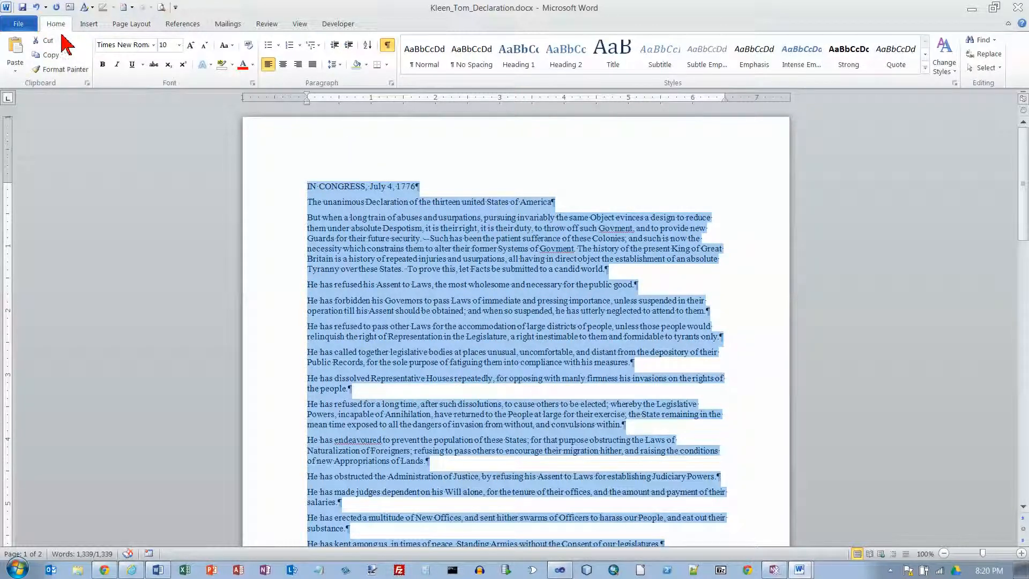
pyautogui.click(313, 65)
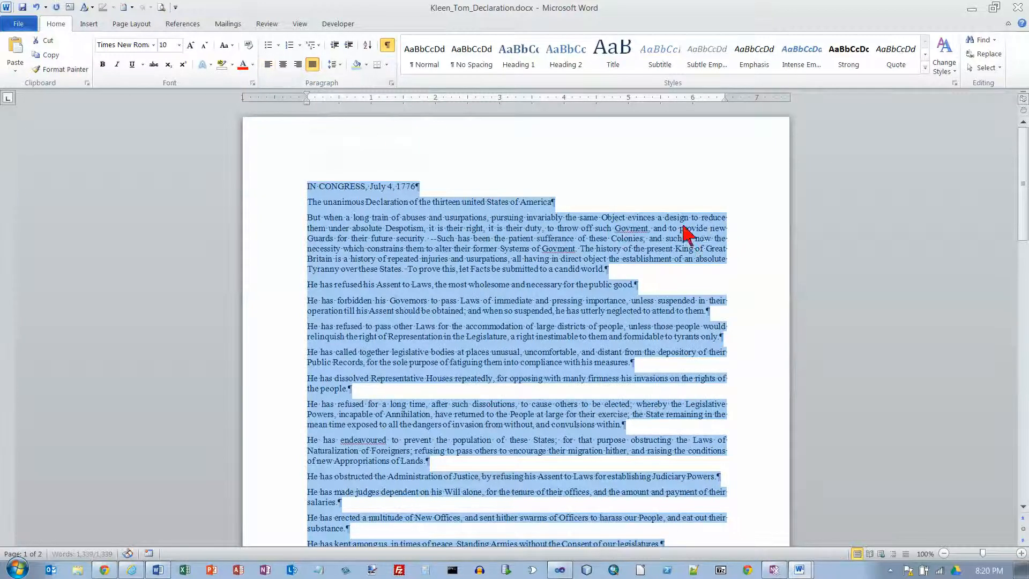
# Strike through item 5 in the instructions document and select item 6 about moving the last six paragraphs
pyautogui.hotkey('alt', 'Tab')
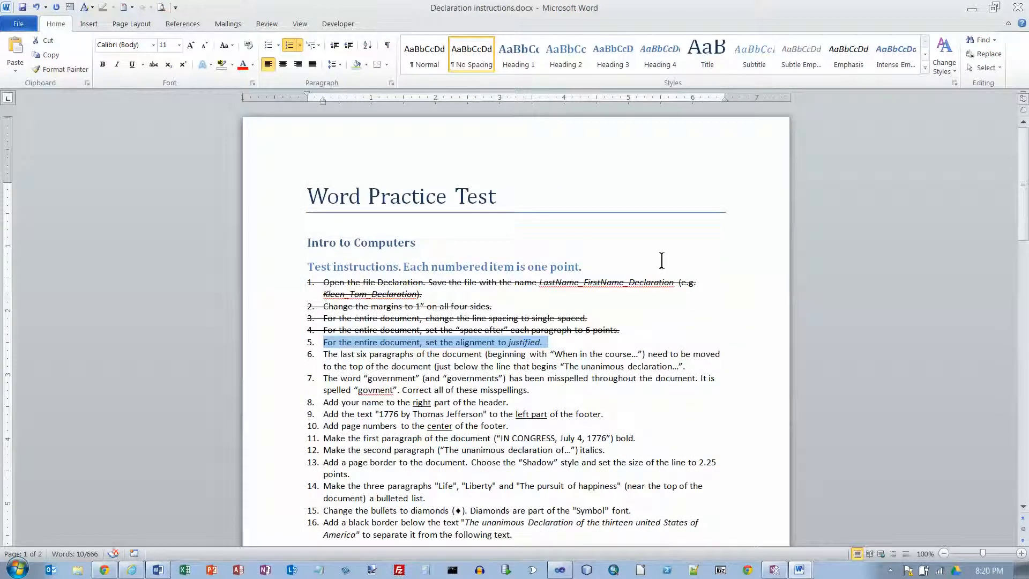
pyautogui.click(154, 64)
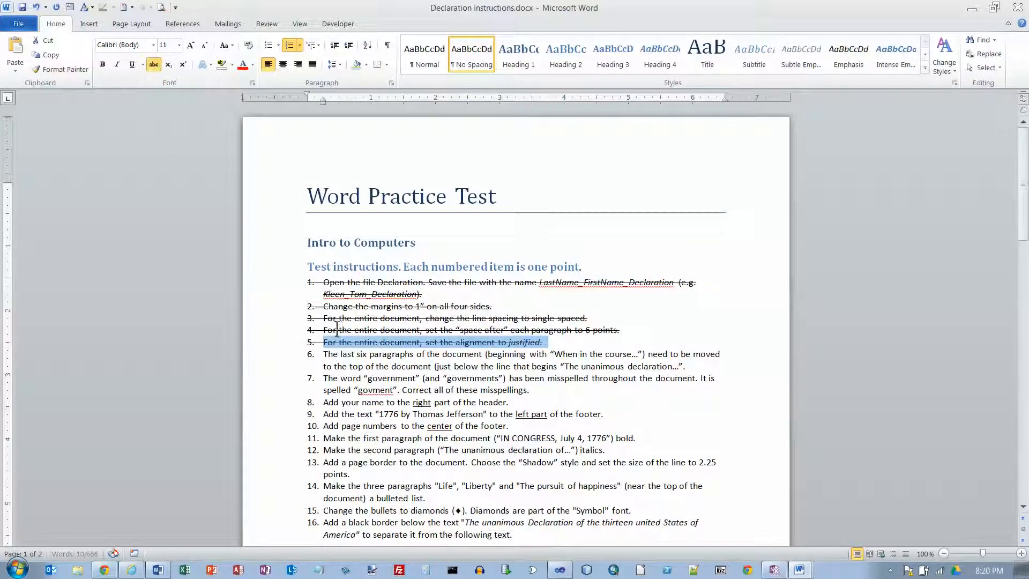
pyautogui.moveTo(323, 355); pyautogui.dragTo(689, 369)
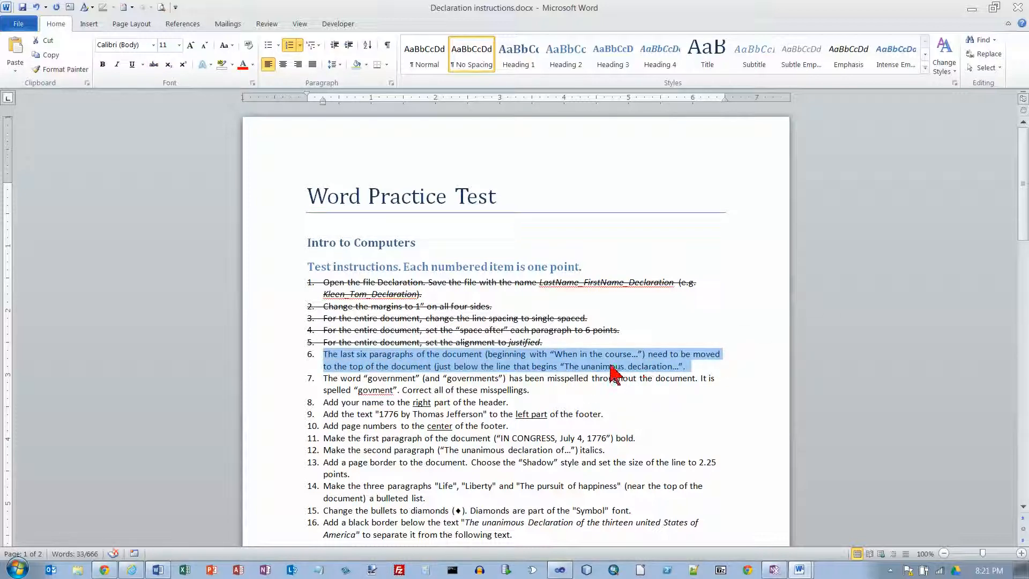
# Move the last six paragraphs of the Declaration copy, starting at "When in the Course", directly below the line "The unanimous Declaration"
pyautogui.hotkey('alt', 'Tab')
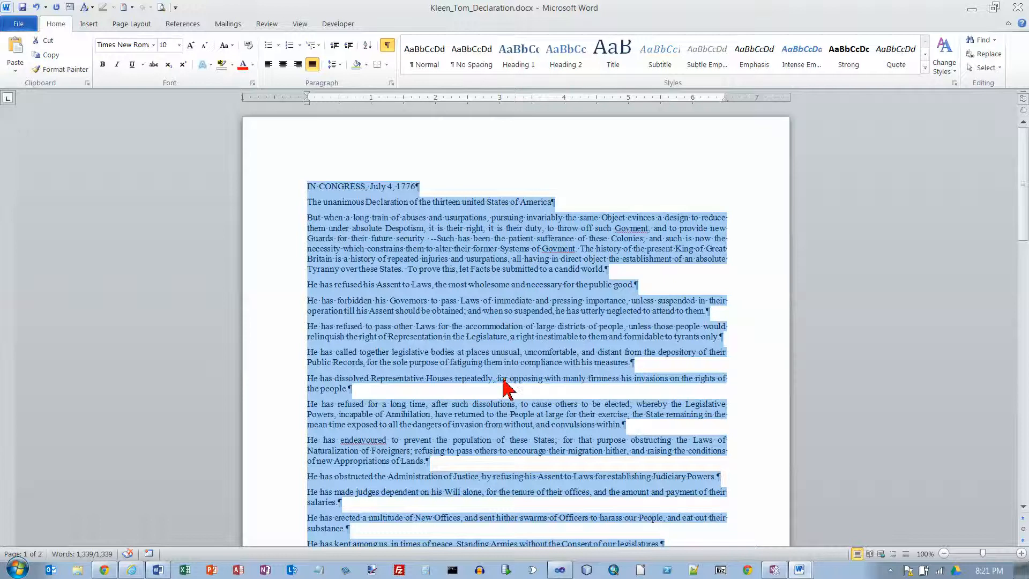
pyautogui.scroll(-10, 506, 379)
pyautogui.scroll(-15, 507, 378)
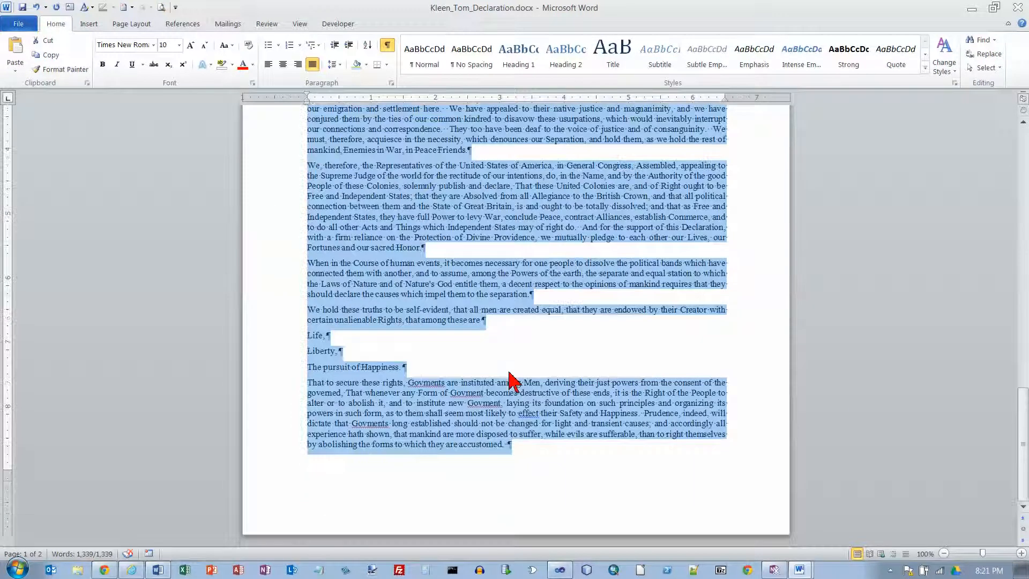
pyautogui.moveTo(530, 446); pyautogui.dragTo(305, 266)
pyautogui.hotkey('ctrl', 'c')
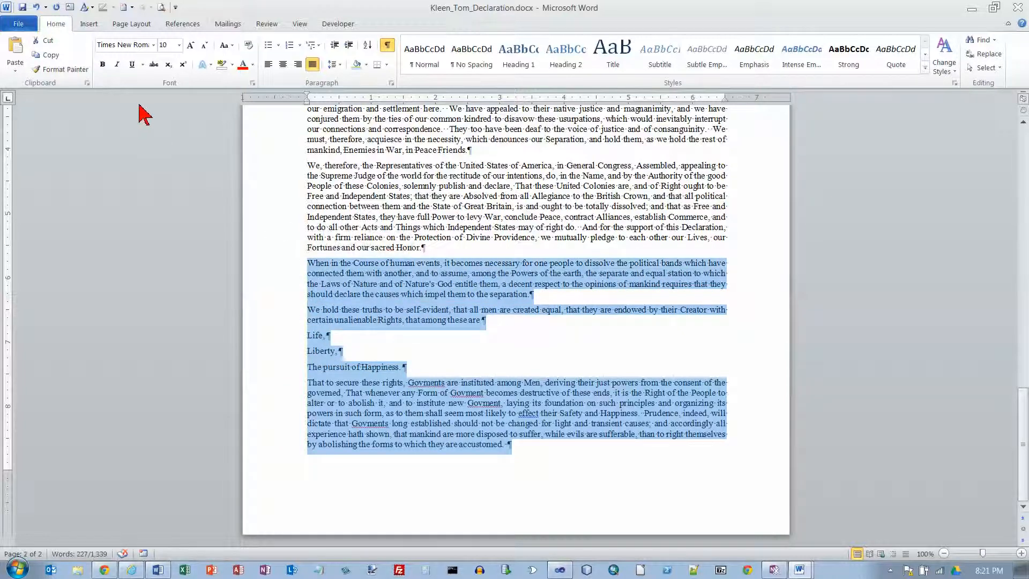
pyautogui.click(52, 44)
pyautogui.moveTo(1024, 397); pyautogui.dragTo(1020, 132)
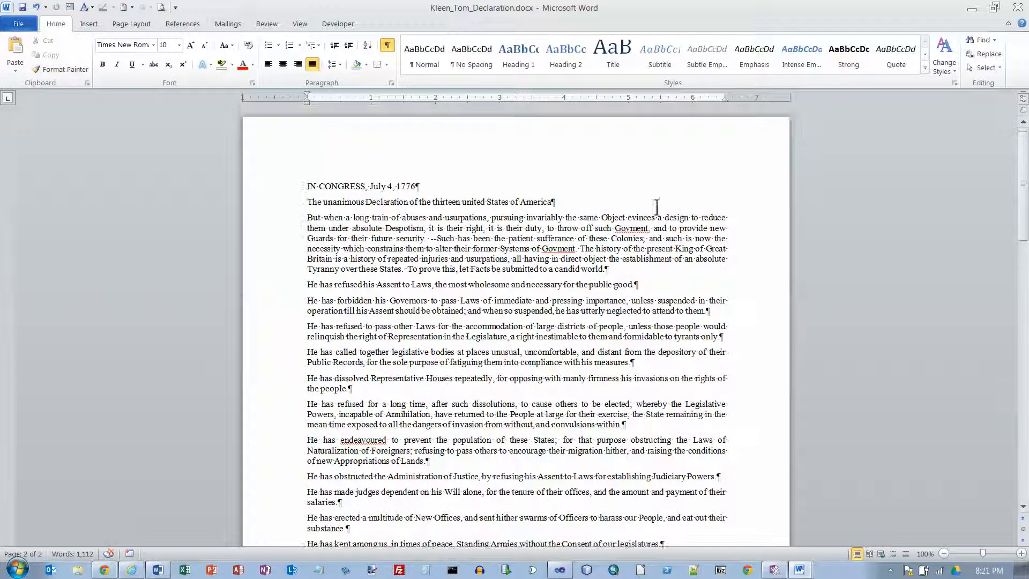
pyautogui.click(306, 221)
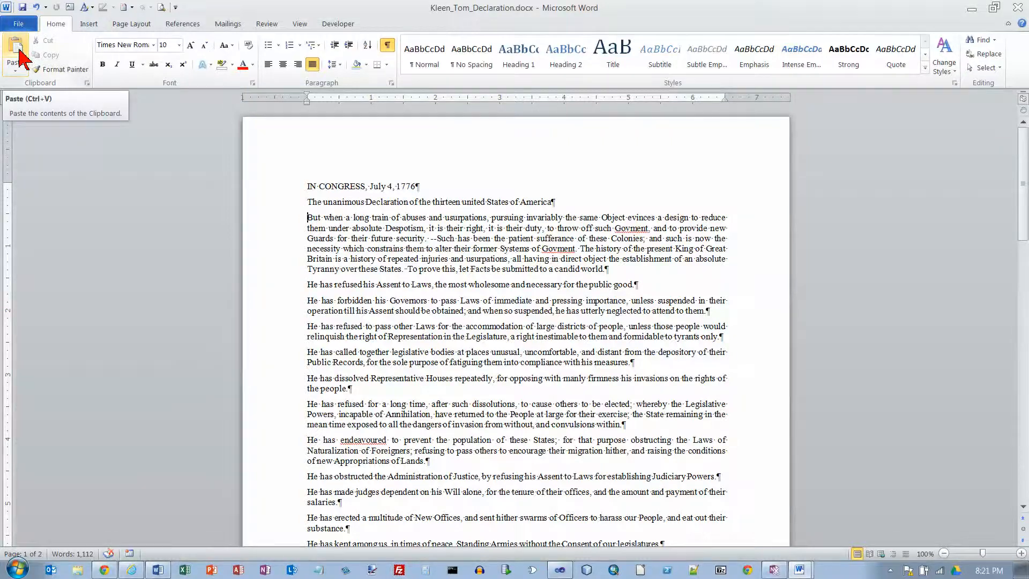
pyautogui.click(17, 51)
# Strike through item 6 in the instructions document
pyautogui.hotkey('alt', 'Tab')
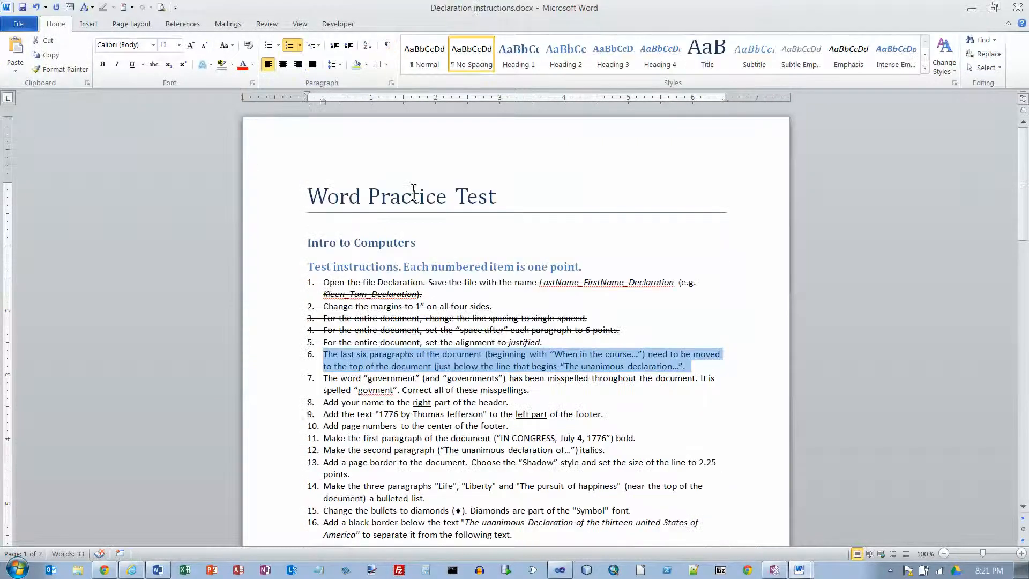
pyautogui.click(152, 63)
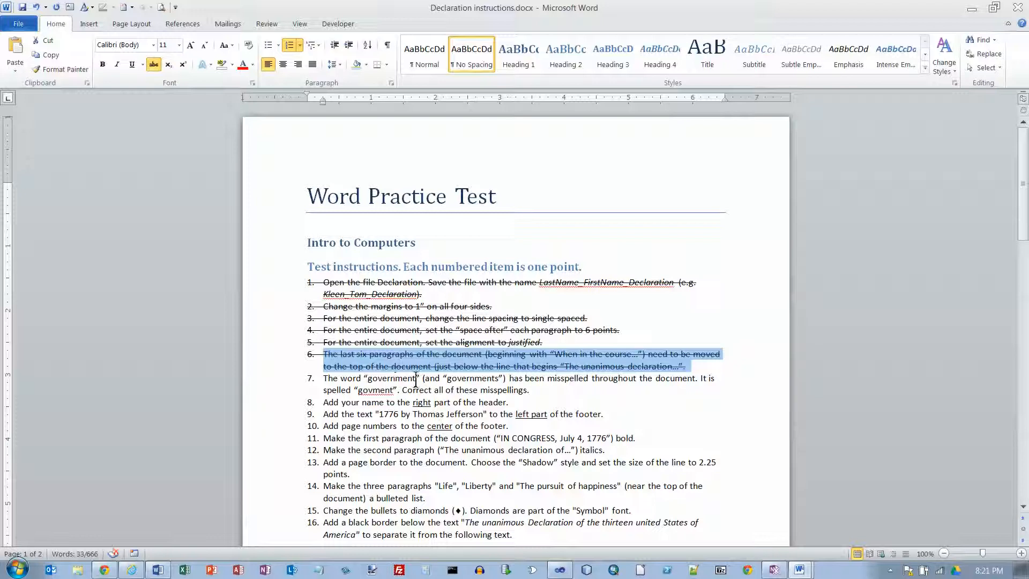
# Replace every occurrence of "govment" with "government" in the Declaration copy and close Find and Replace
pyautogui.hotkey('alt', 'Tab')
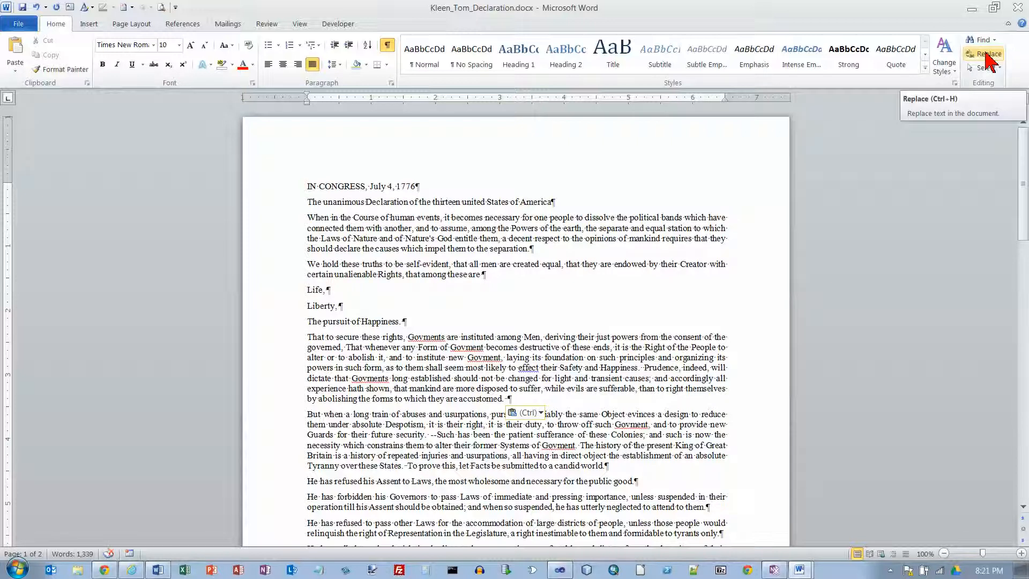
pyautogui.click(985, 54)
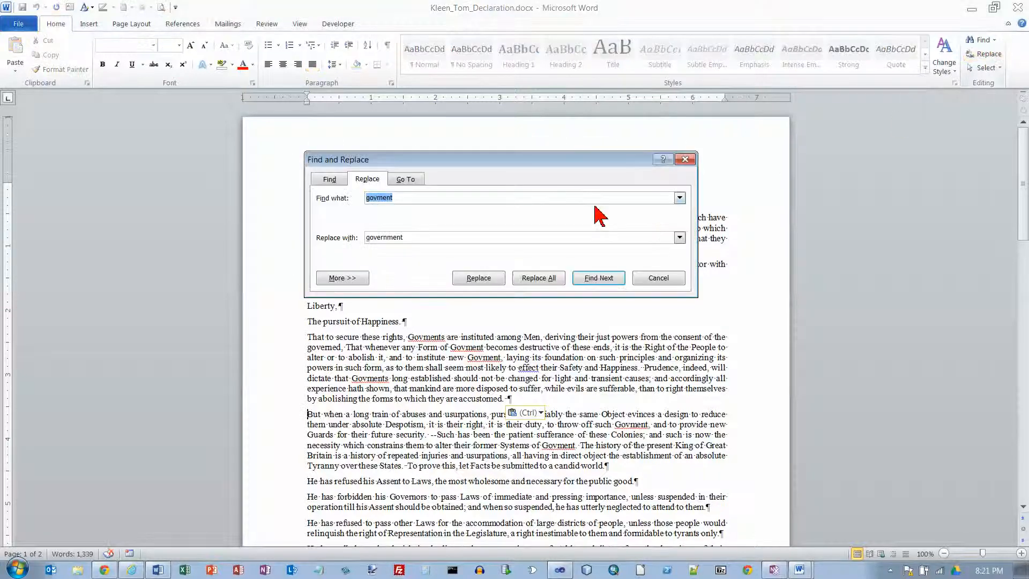
pyautogui.click(401, 198)
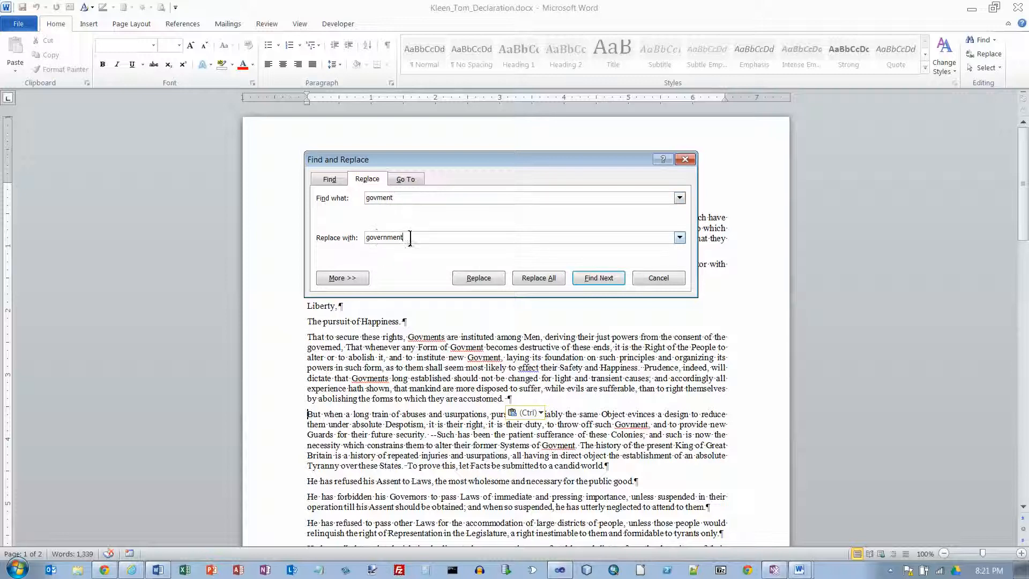
pyautogui.click(539, 278)
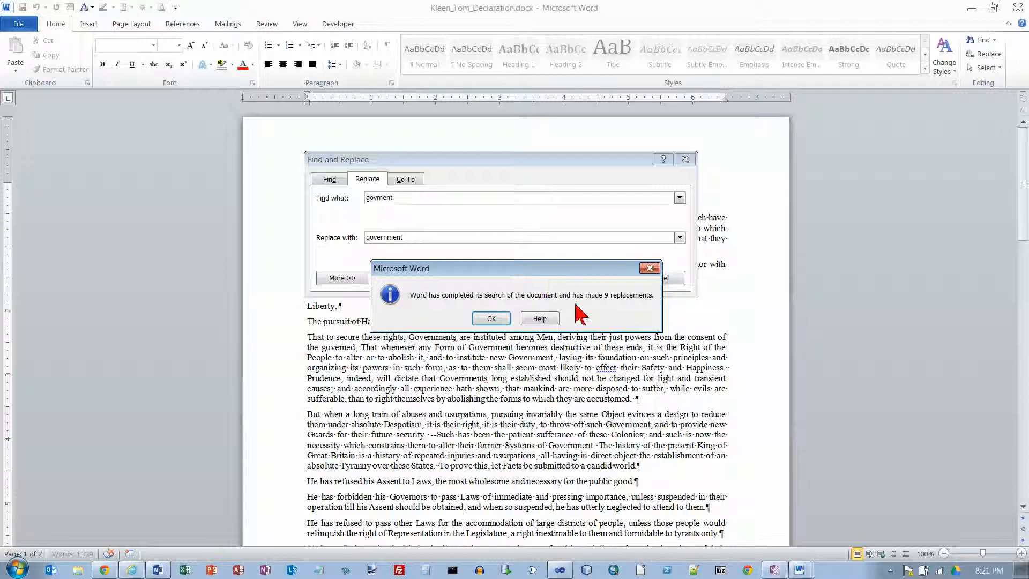
pyautogui.click(492, 319)
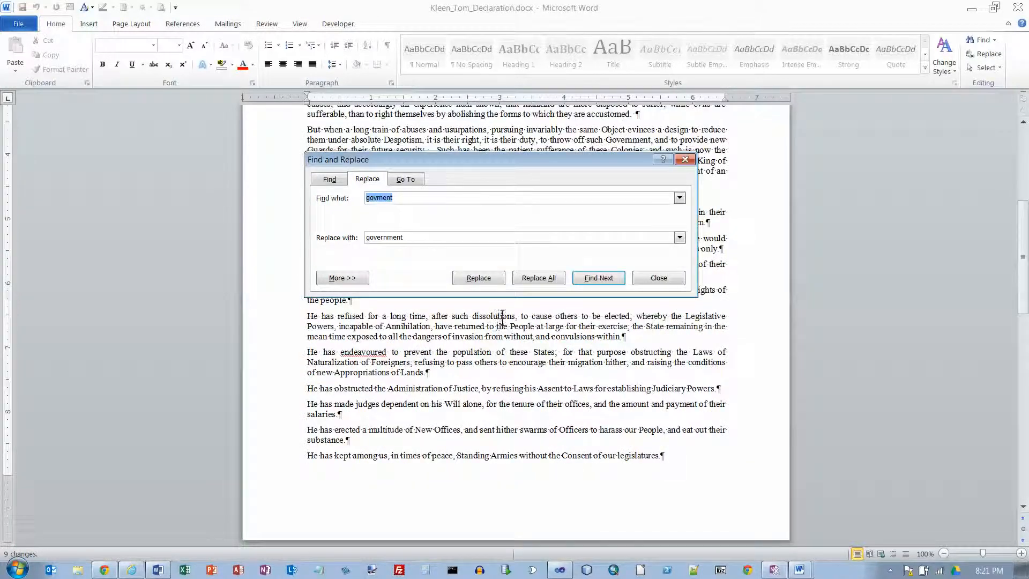
pyautogui.click(659, 278)
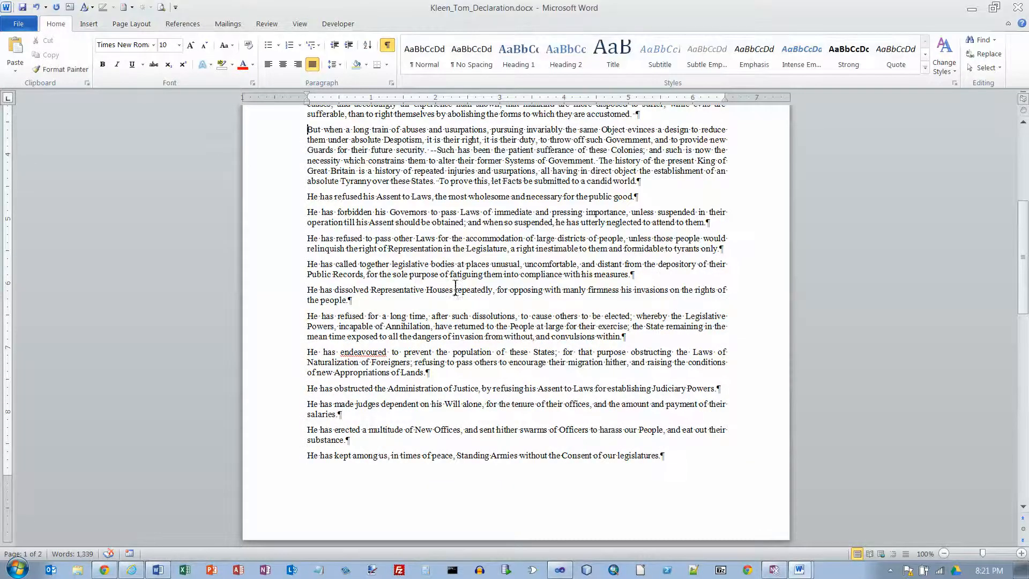
# Strike through item 7 in the instructions document and select item 8 about adding a name to the header
pyautogui.hotkey('alt', 'Tab')
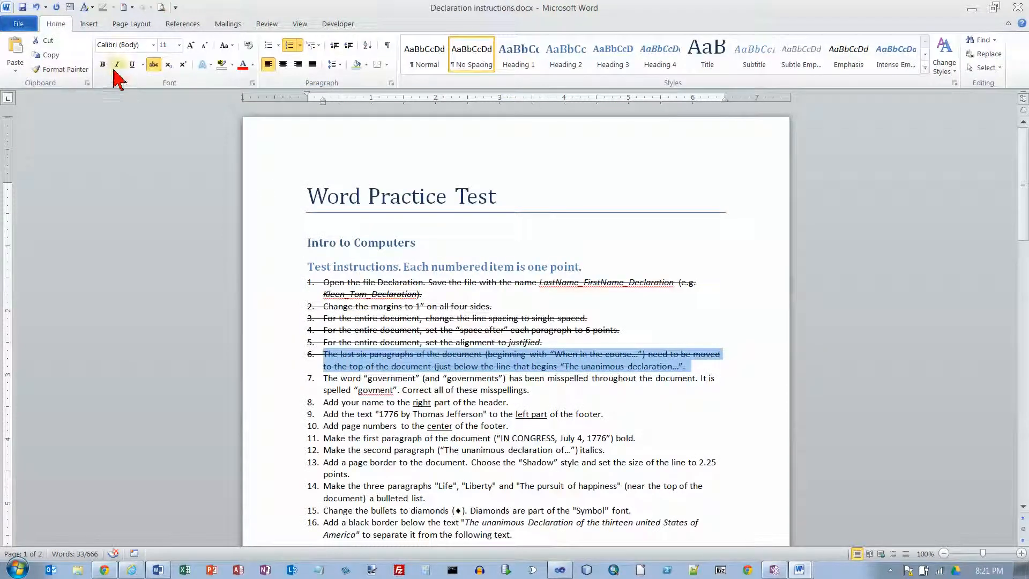
pyautogui.click(154, 65)
pyautogui.click(154, 66)
pyautogui.moveTo(324, 378); pyautogui.dragTo(535, 390)
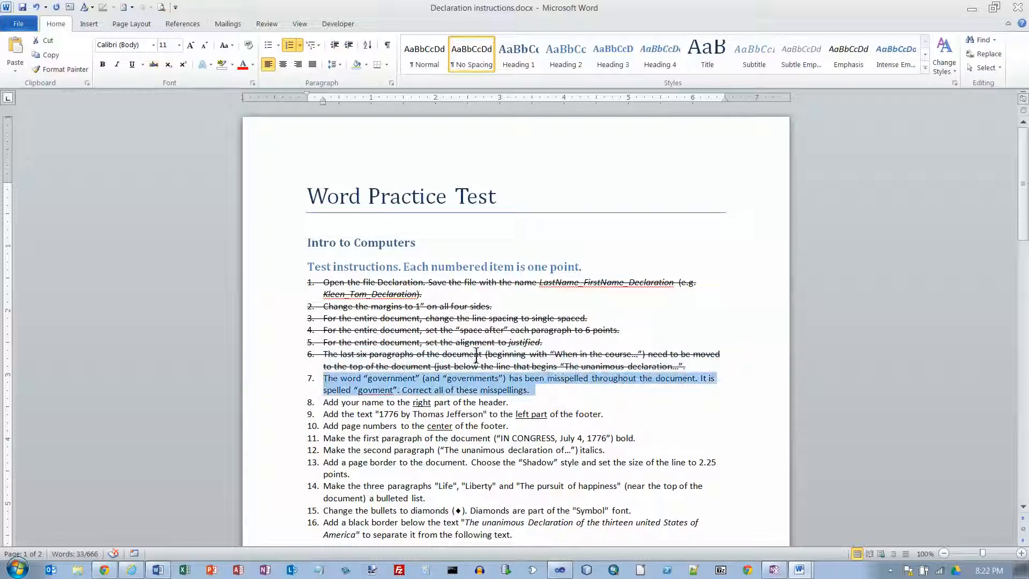
pyautogui.click(154, 64)
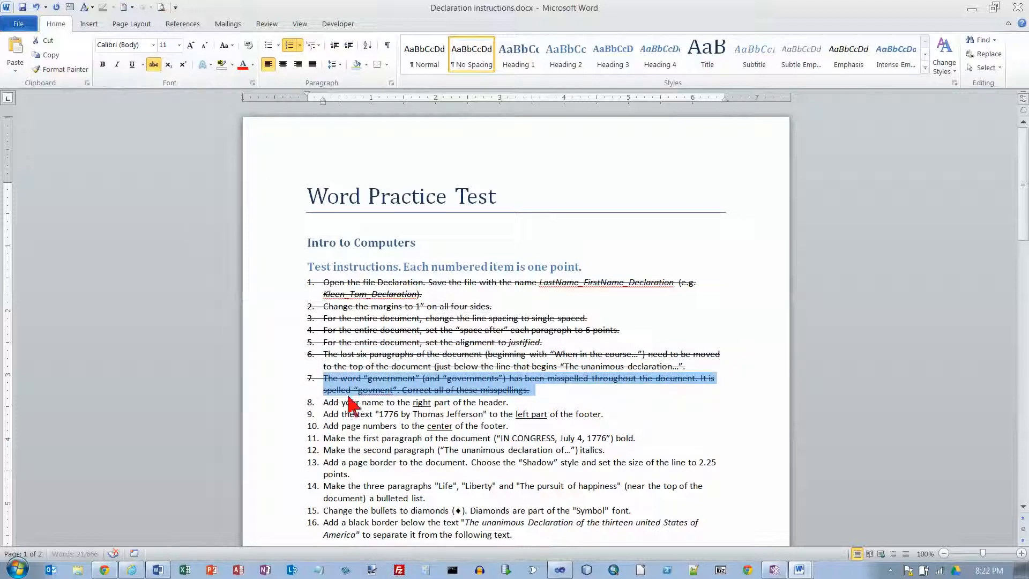
pyautogui.moveTo(326, 406); pyautogui.dragTo(521, 404)
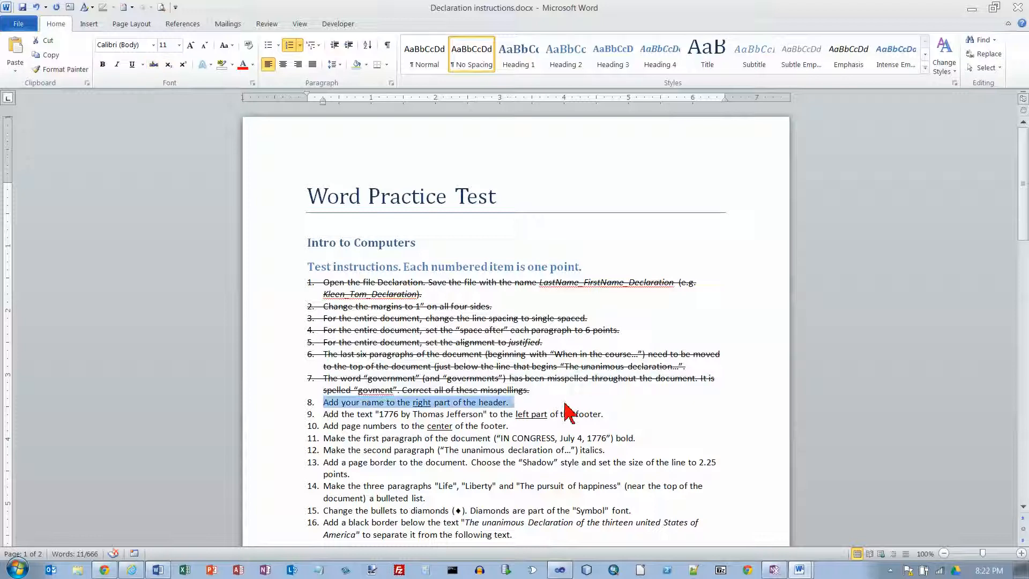
# Insert the built-in Blank header in the Declaration copy and delete its placeholder text
pyautogui.hotkey('alt', 'Tab')
pyautogui.scroll(10, 561, 375)
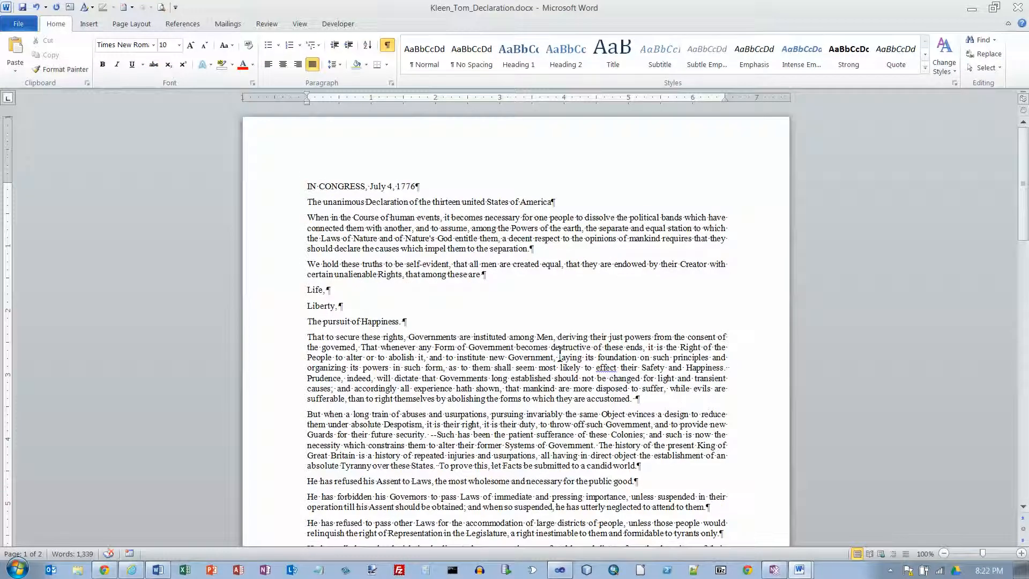
pyautogui.doubleClick(535, 133)
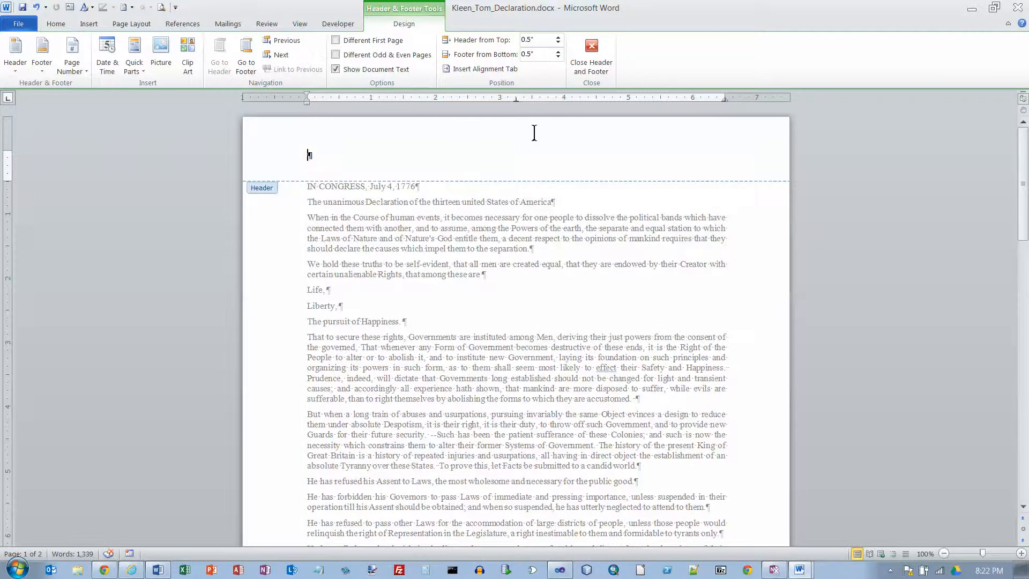
pyautogui.click(592, 53)
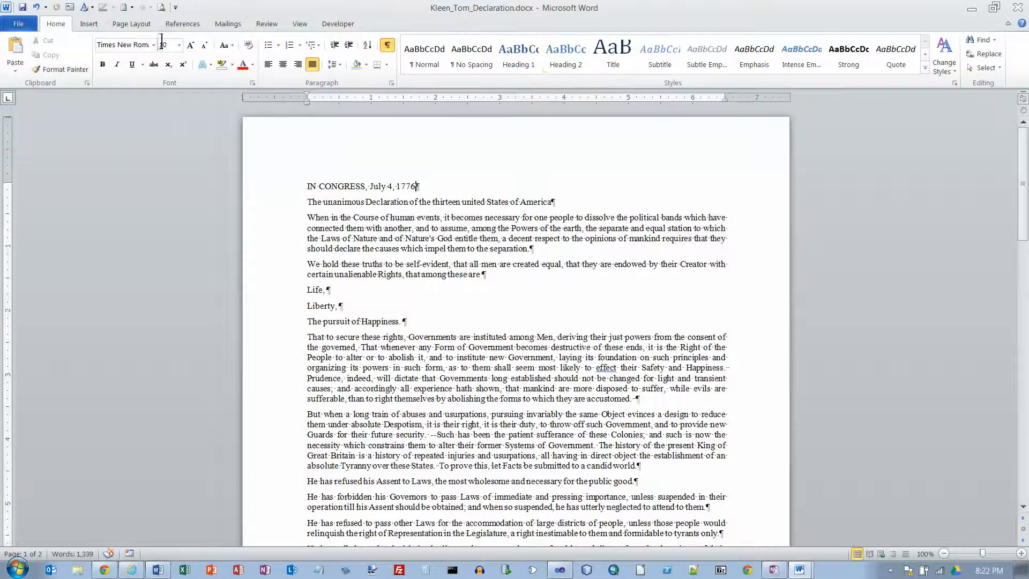
pyautogui.click(89, 24)
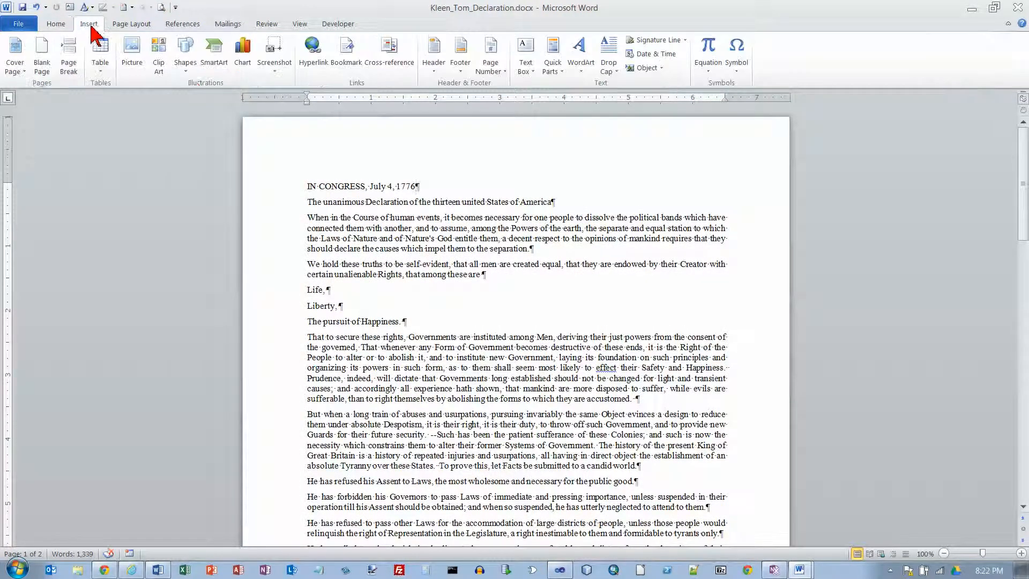
pyautogui.click(440, 68)
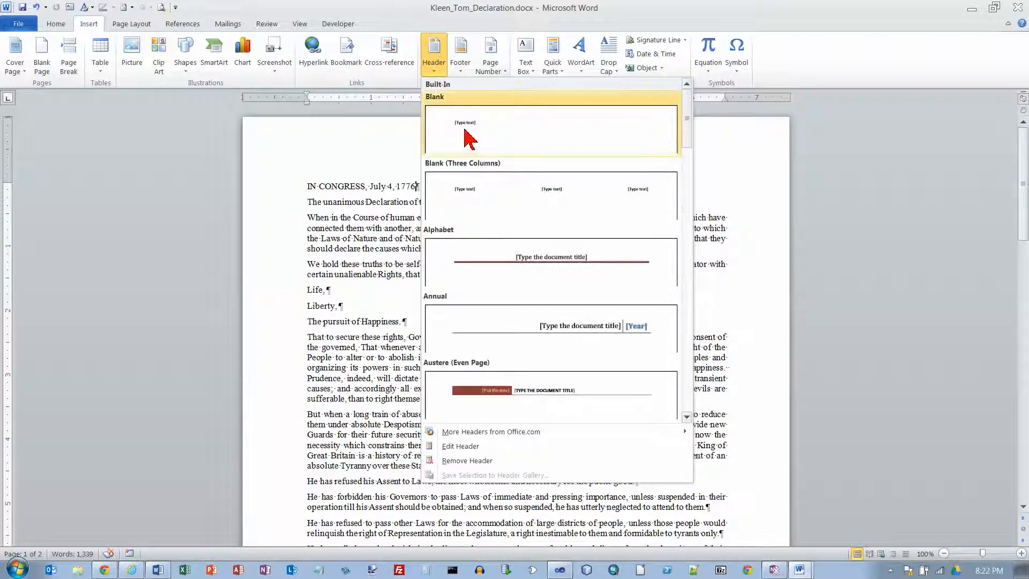
pyautogui.click(467, 132)
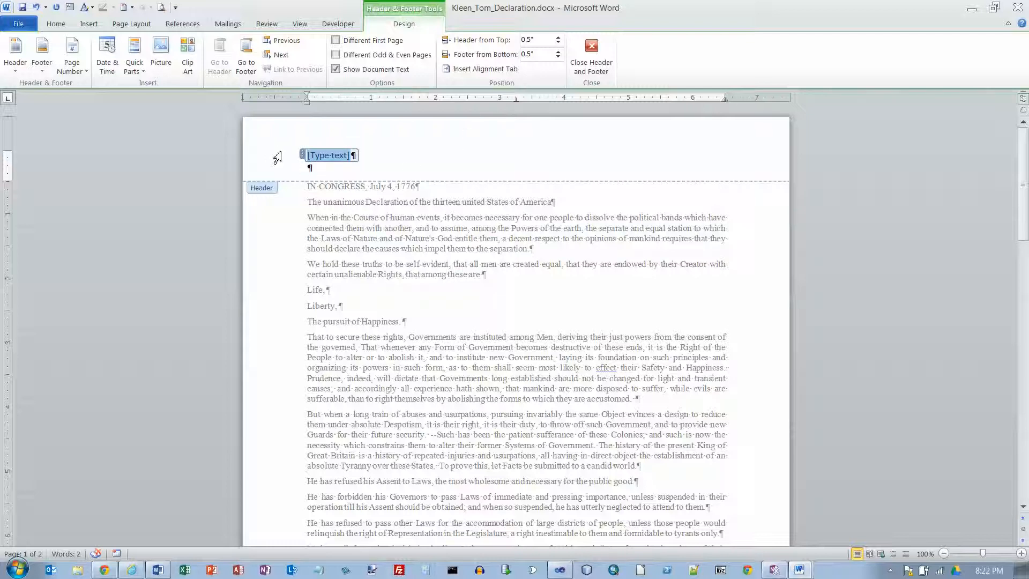
pyautogui.press('Delete')
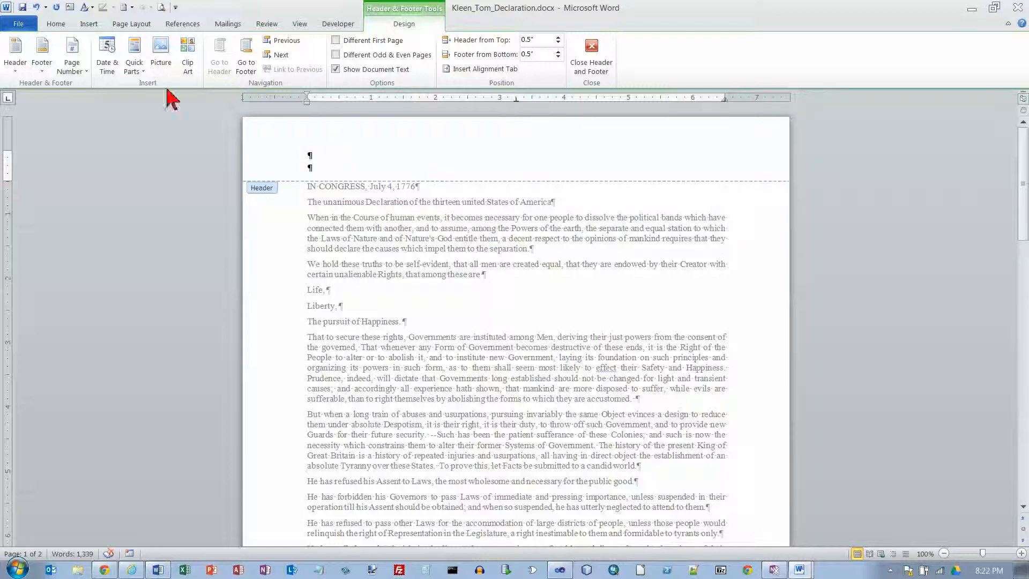
# Try right-aligning the full name in the header, and undo both the alignment and the entered name
pyautogui.click(59, 27)
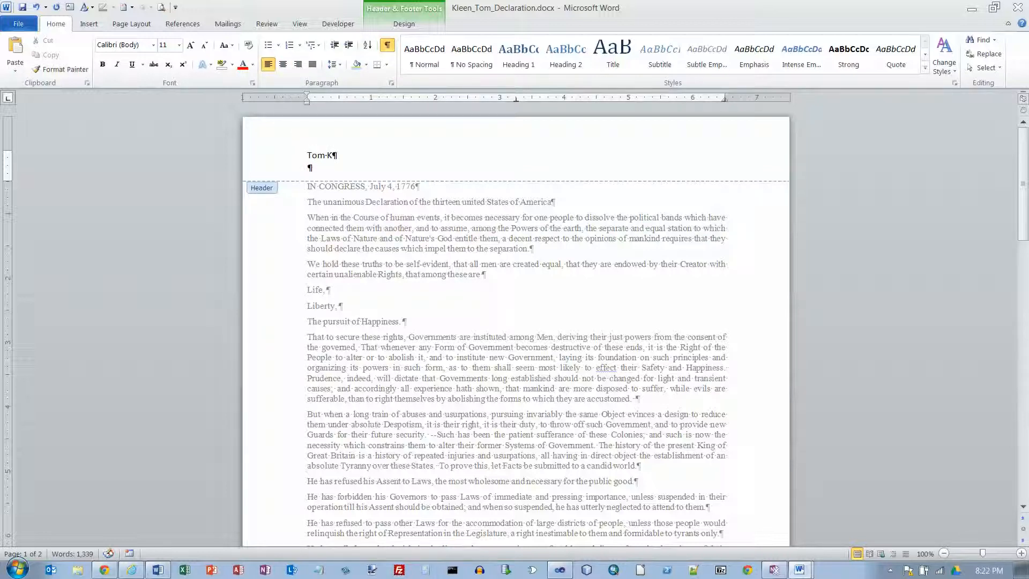
pyautogui.click(297, 65)
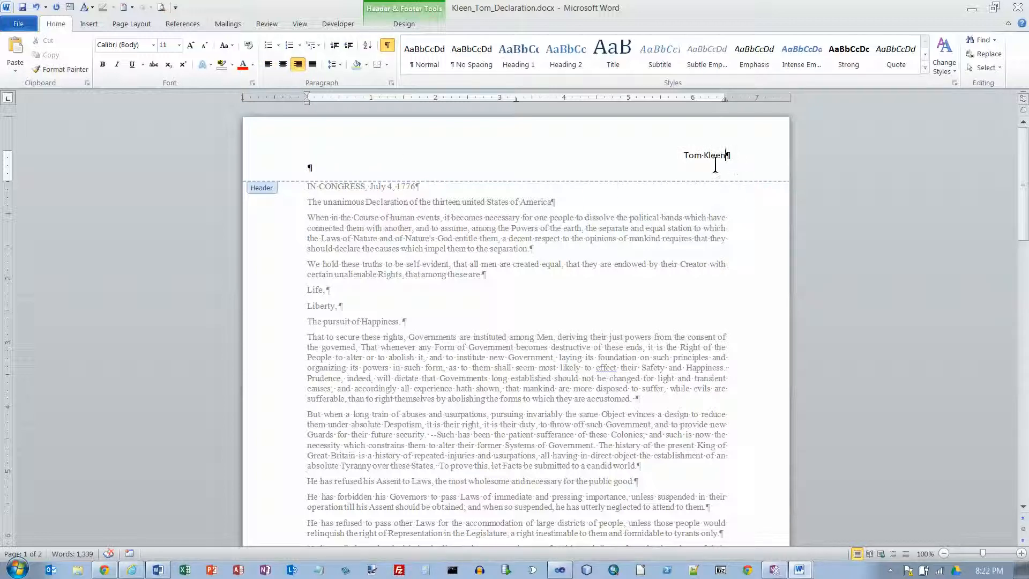
pyautogui.click(37, 7)
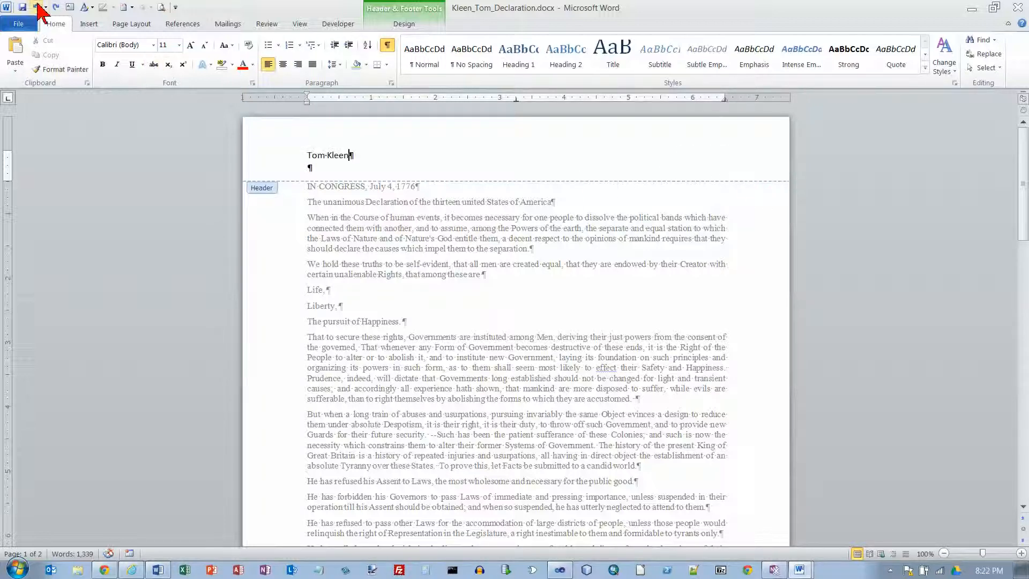
pyautogui.click(36, 7)
pyautogui.click(36, 7)
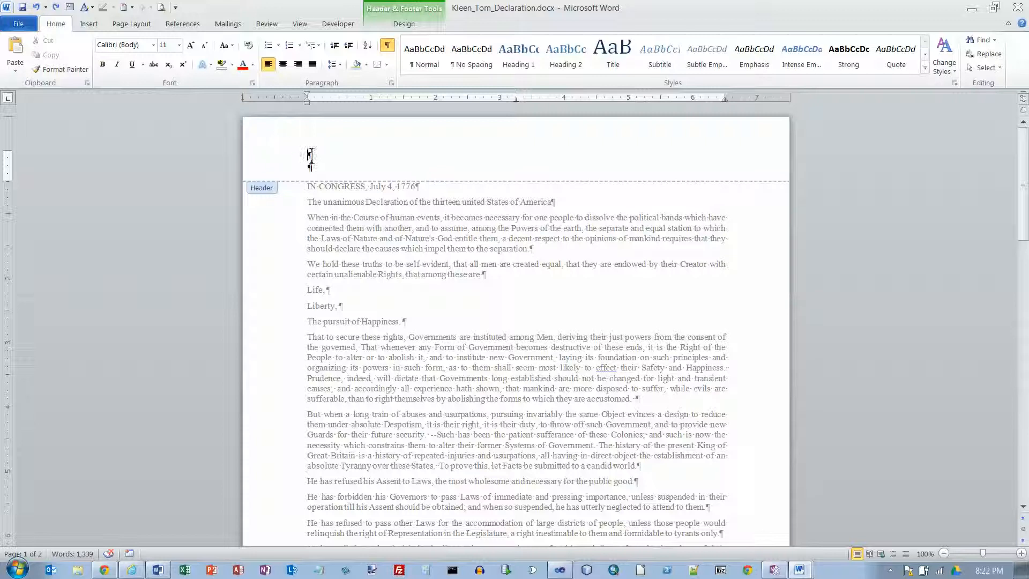
# Enter the full name in the right part of the header, positioned with tab stops
pyautogui.press('Tab')
pyautogui.write('om Kleen')
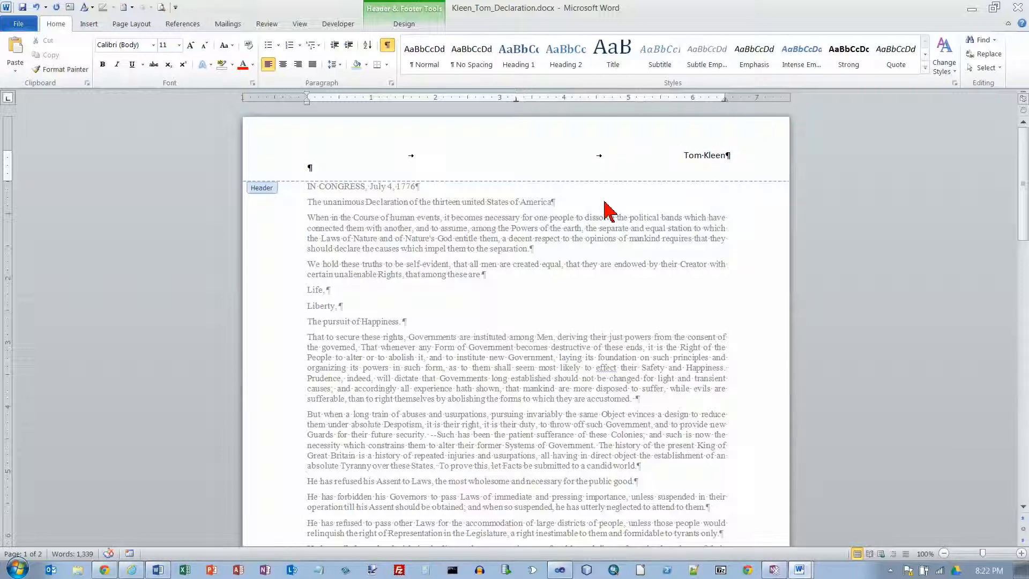
# Strike through item 8 in the instructions document and select item 9 about the footer text
pyautogui.hotkey('alt', 'Tab')
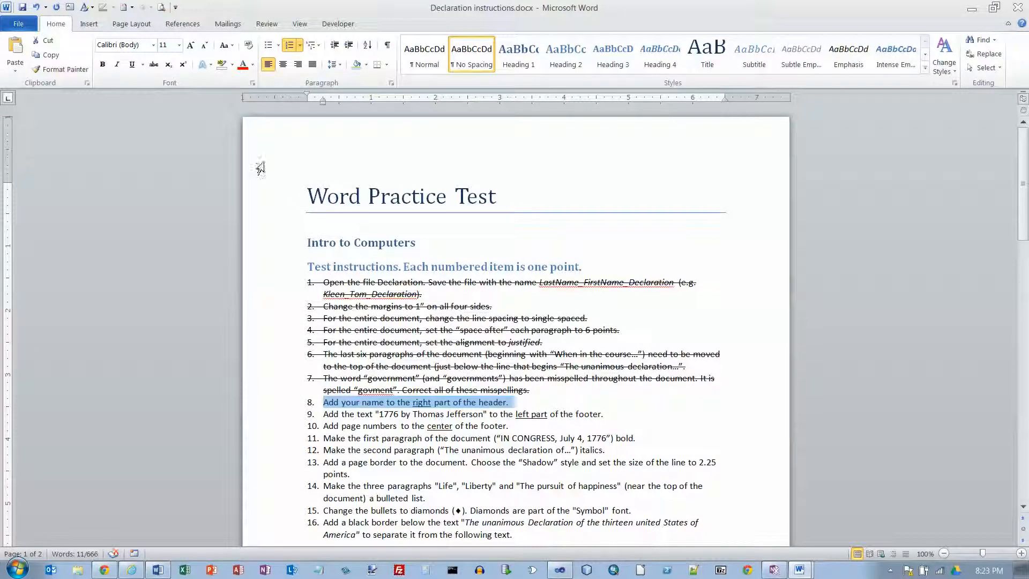
pyautogui.click(153, 65)
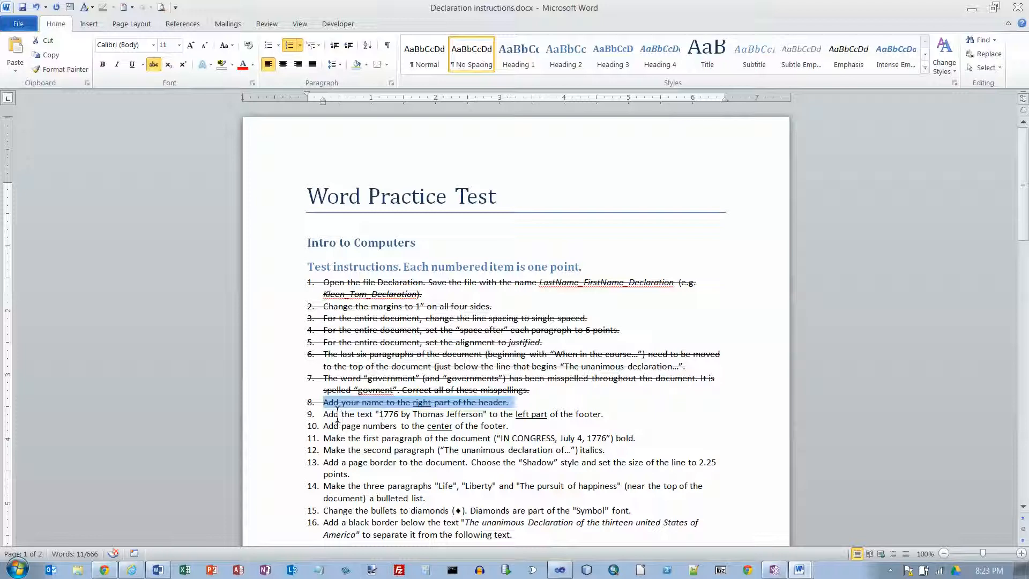
pyautogui.moveTo(322, 415); pyautogui.dragTo(616, 413)
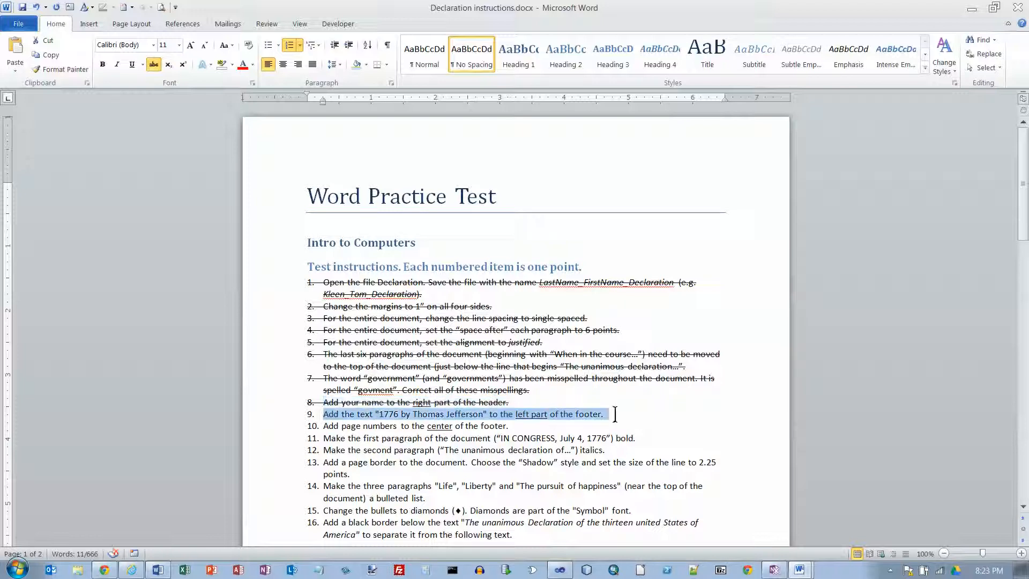
# Enter "1776 by Thomas Jefferson" in the left part of the Declaration copy's footer
pyautogui.hotkey('alt', 'Tab')
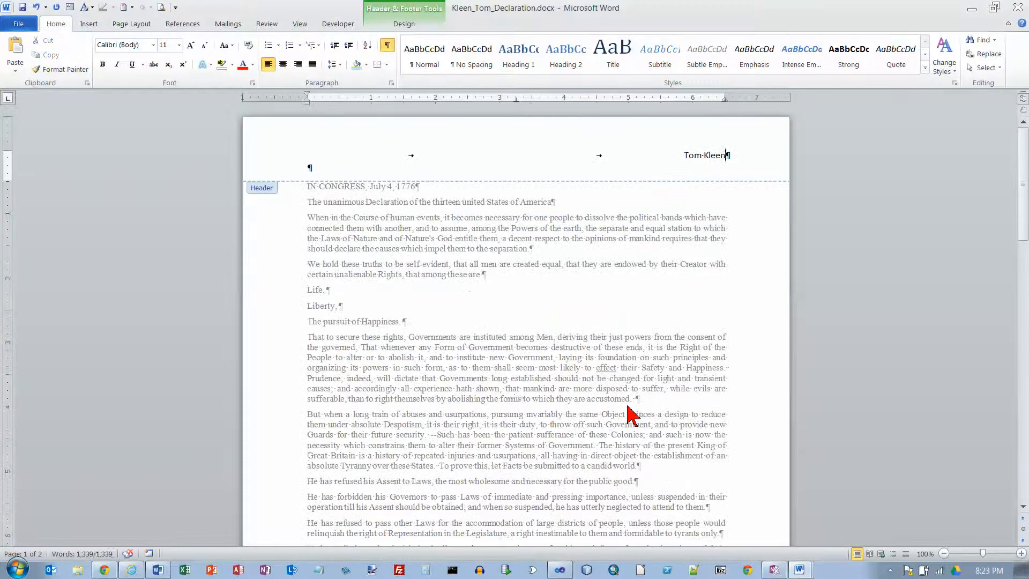
pyautogui.scroll(-10, 511, 397)
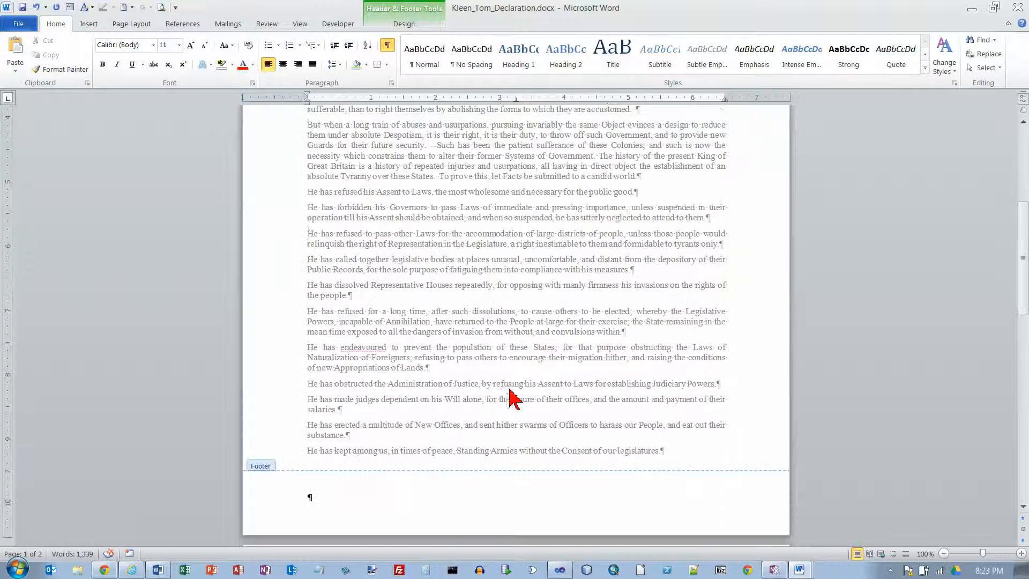
pyautogui.click(322, 497)
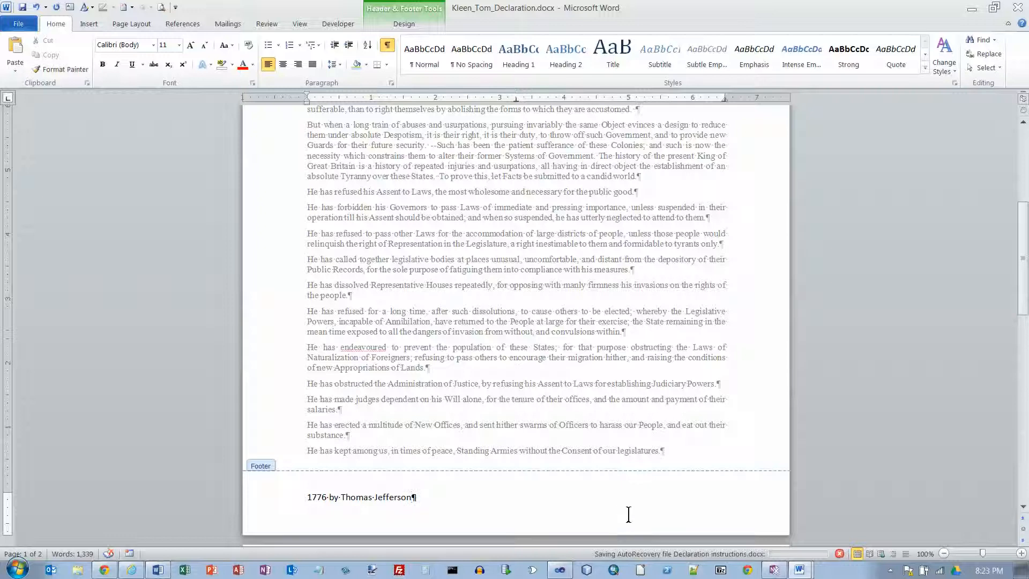
# Strike through item 9 in the instructions document and place the cursor at item 10 about page numbers
pyautogui.hotkey('alt', 'Tab')
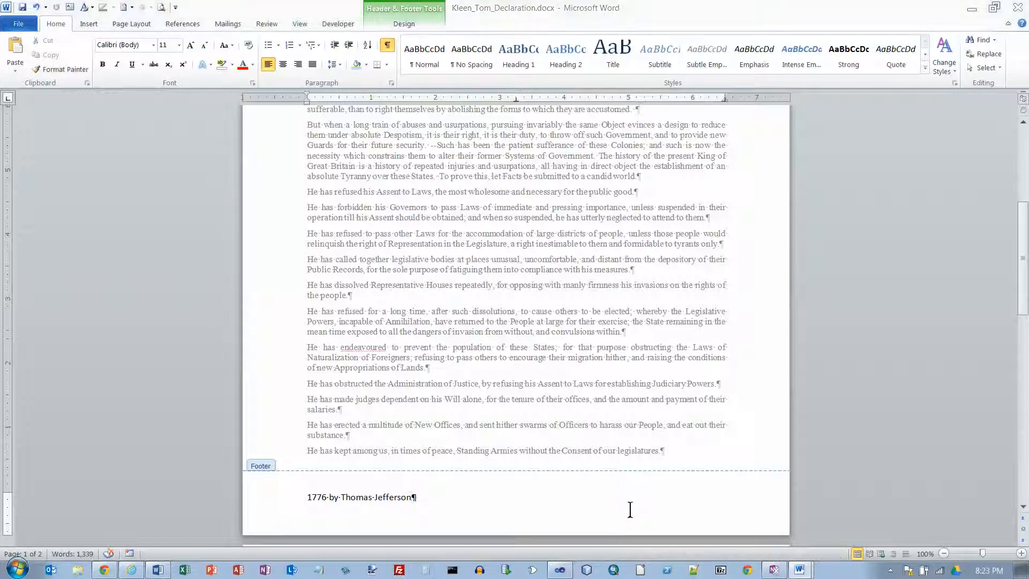
pyautogui.click(153, 64)
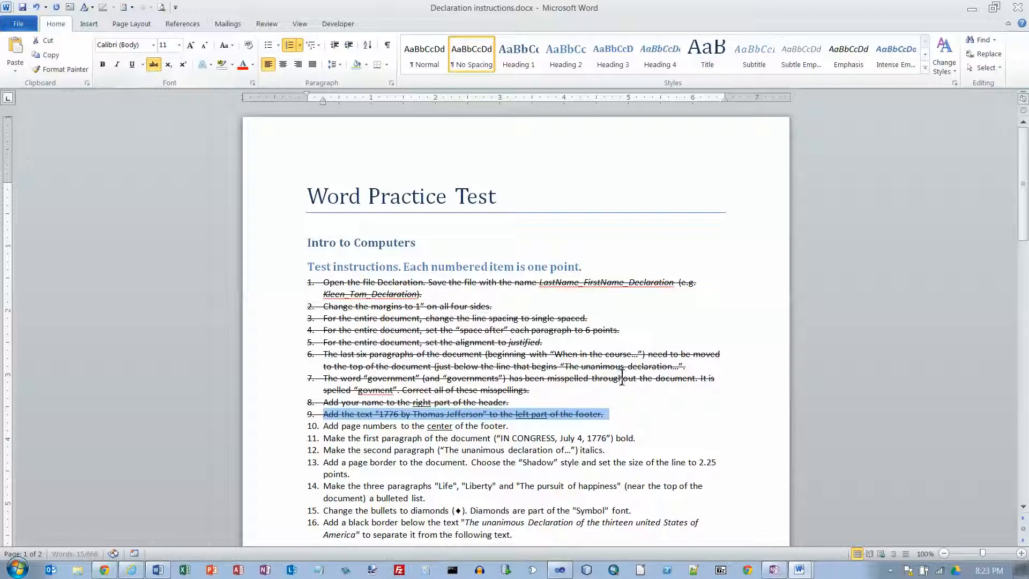
pyautogui.click(326, 429)
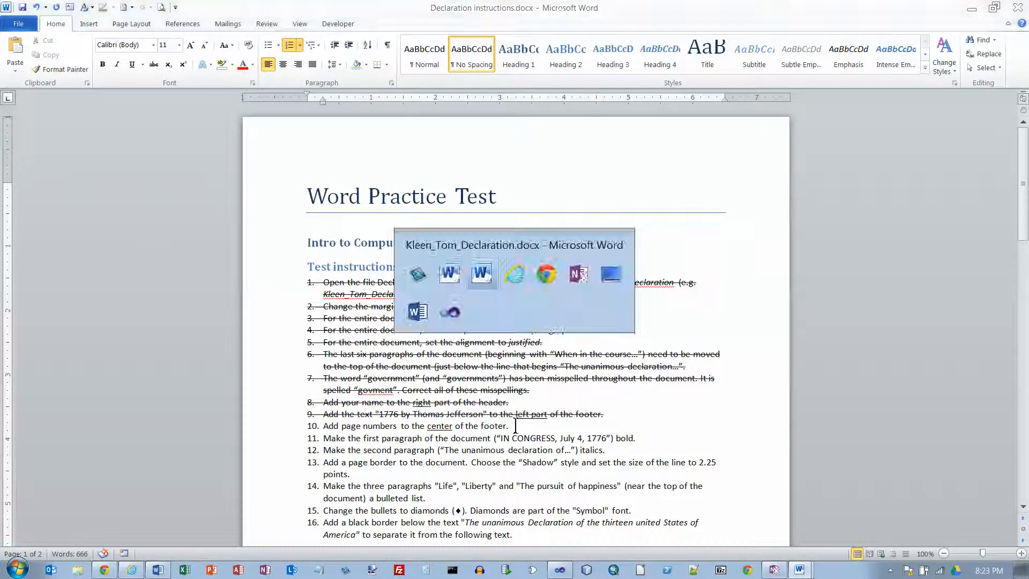
# Insert a Plain Number page number at the center tab position of the Declaration copy's footer
pyautogui.hotkey('alt', 'Tab')
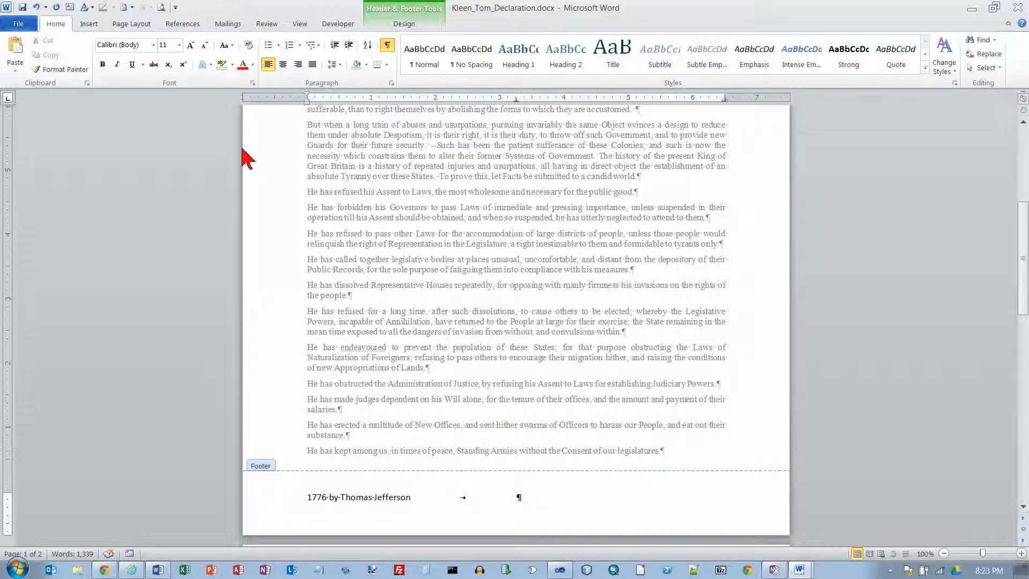
pyautogui.click(404, 24)
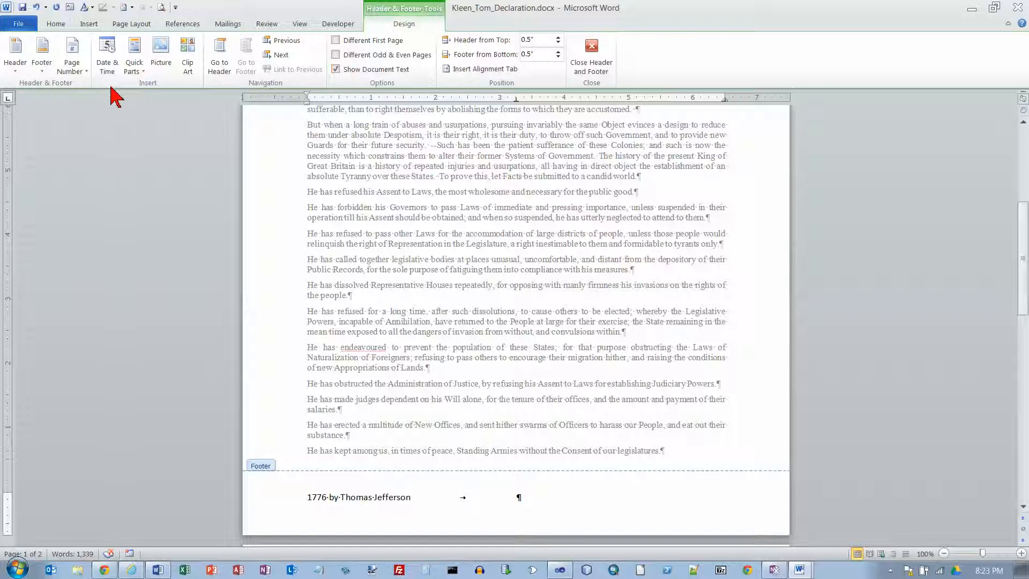
pyautogui.click(86, 74)
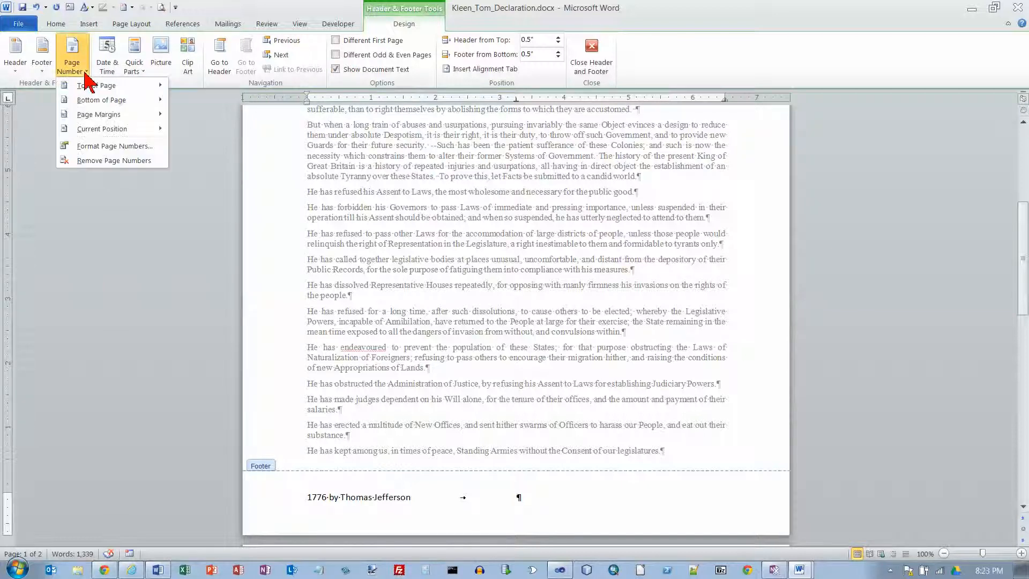
pyautogui.moveTo(101, 134)
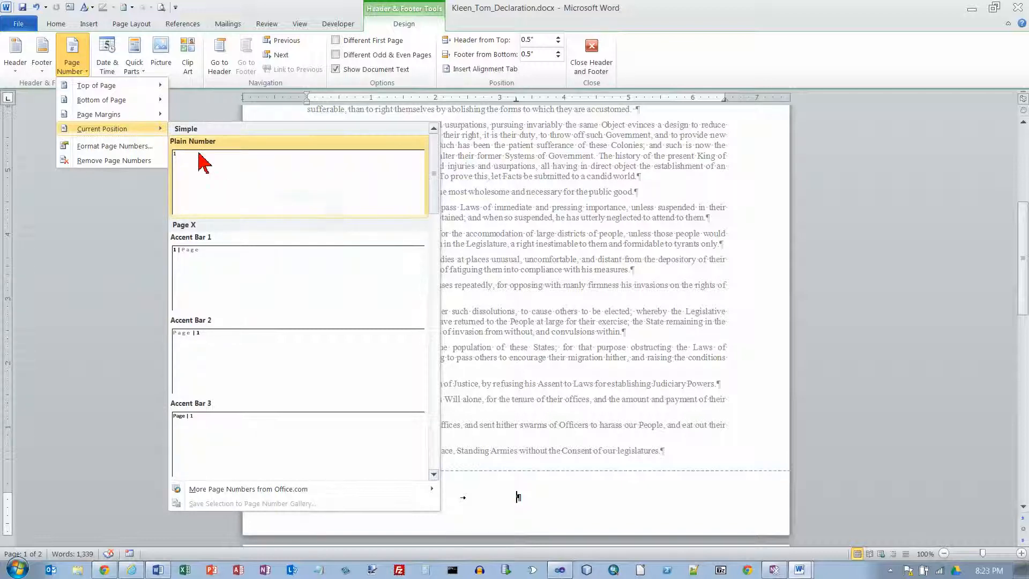
pyautogui.click(201, 167)
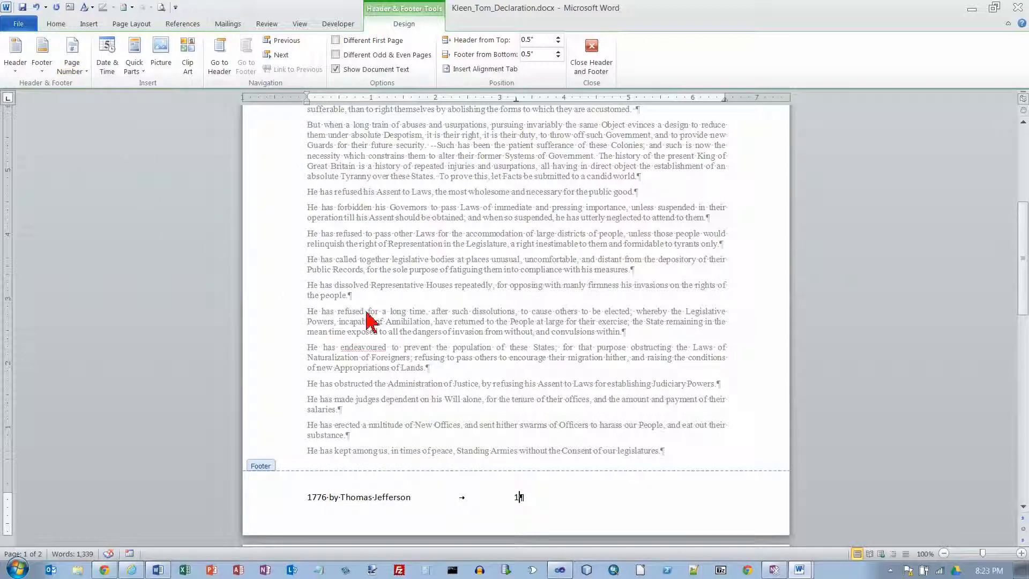
# Strike through item 10 about page numbers in the instructions document and view the items that follow it
pyautogui.hotkey('alt', 'Tab')
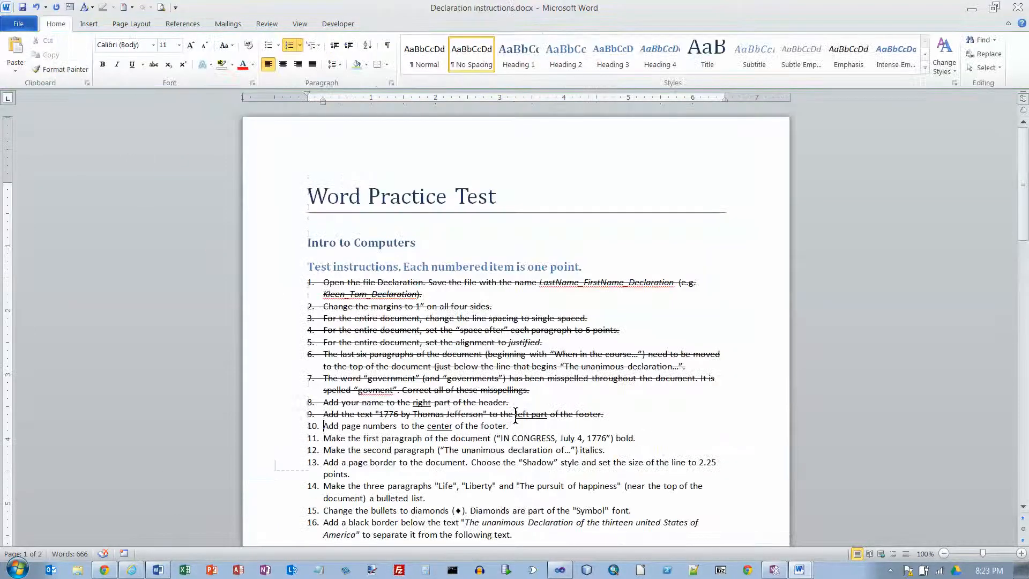
pyautogui.moveTo(325, 427); pyautogui.dragTo(574, 429)
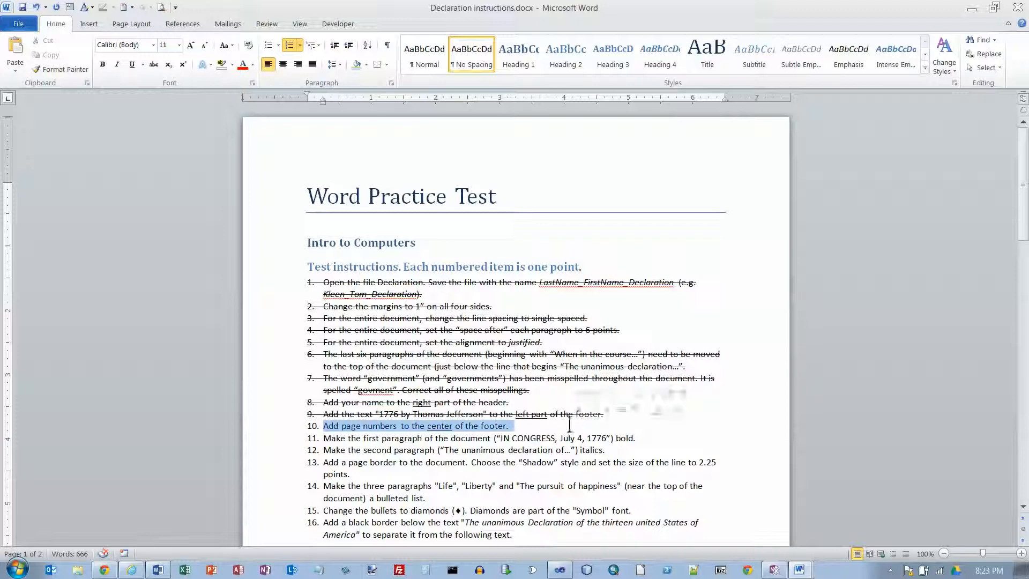
pyautogui.click(154, 64)
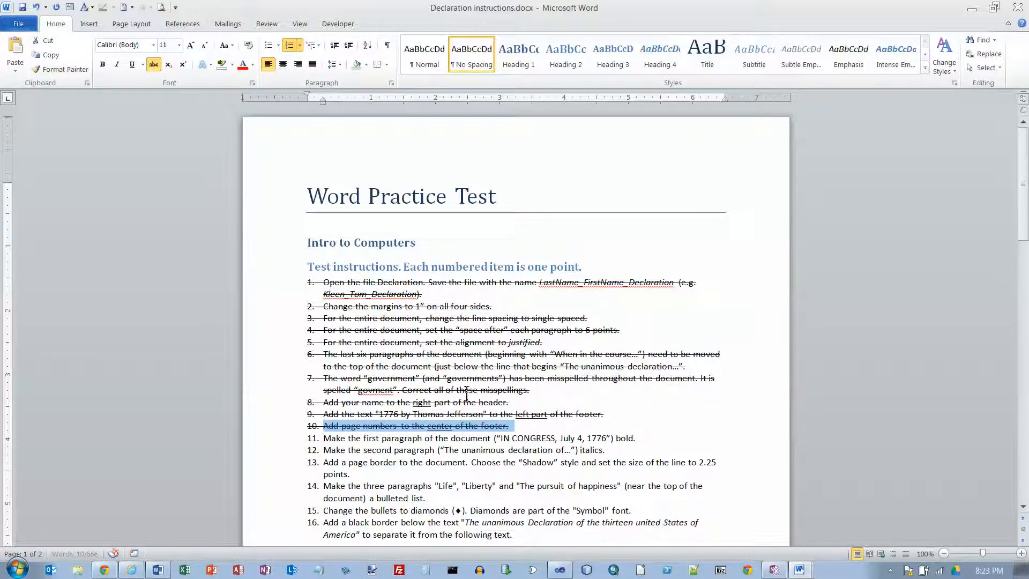
pyautogui.scroll(-1, 466, 394)
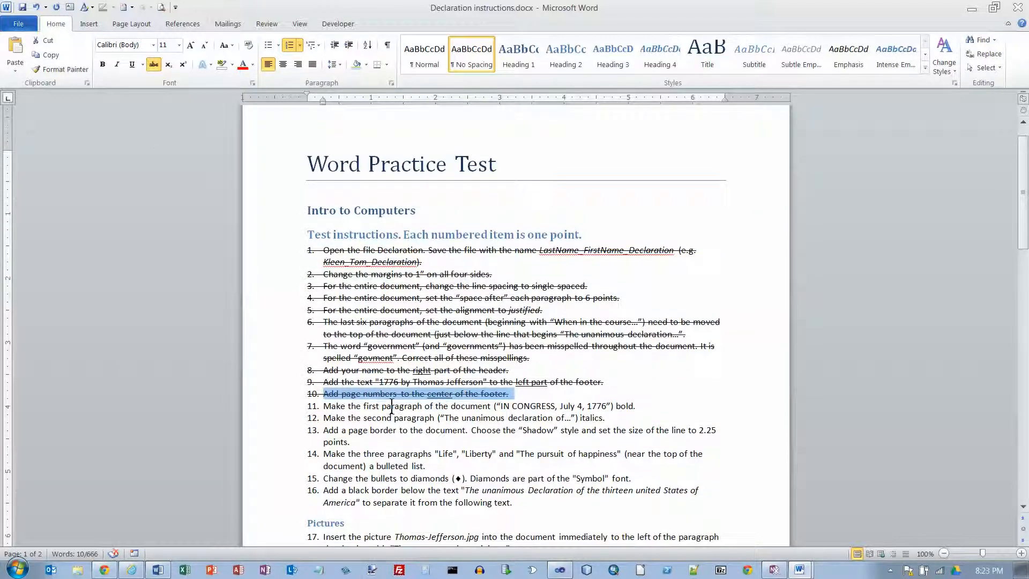
pyautogui.scroll(1, 391, 406)
pyautogui.scroll(-2, 417, 450)
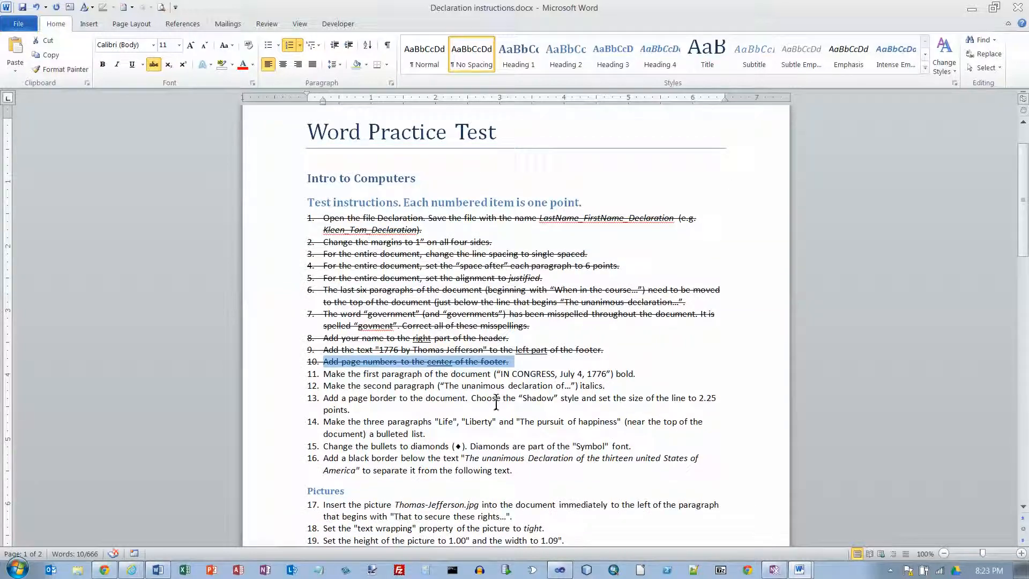
# Leave header and footer editing in the Declaration copy and make the first paragraph, "IN CONGRESS, July 4, 1776", bold
pyautogui.hotkey('alt', 'Tab')
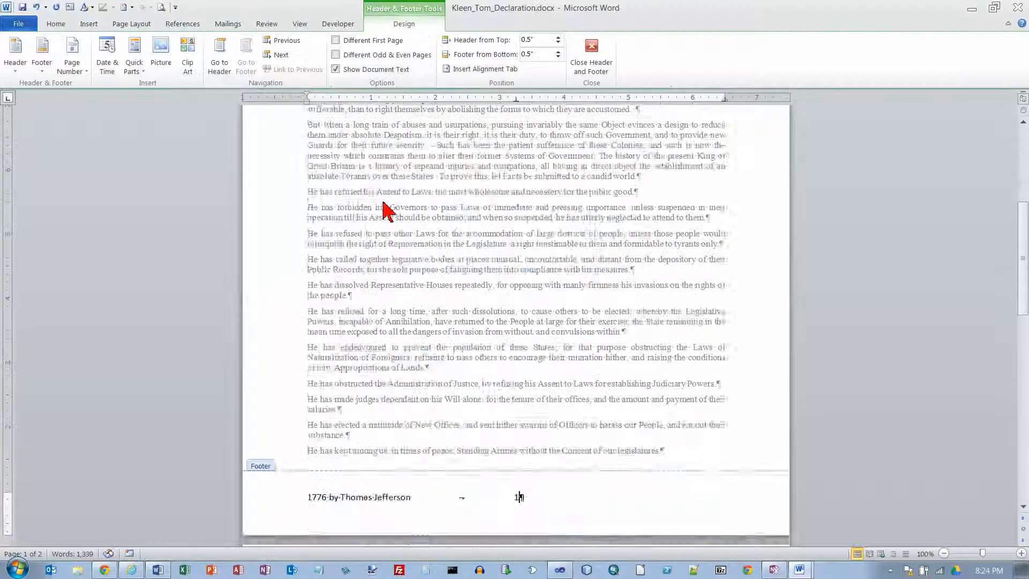
pyautogui.scroll(10, 397, 220)
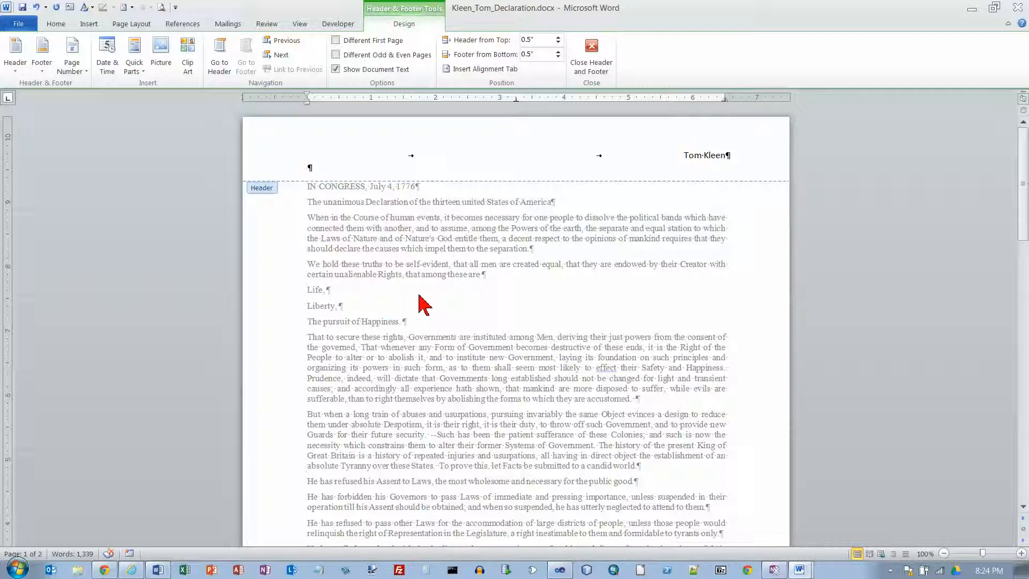
pyautogui.click(591, 60)
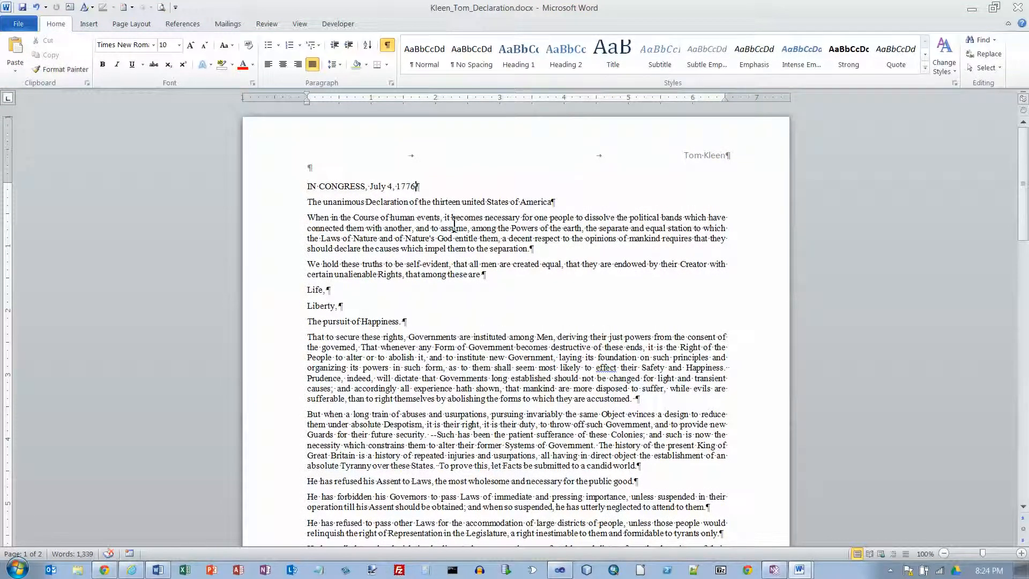
pyautogui.doubleClick(495, 149)
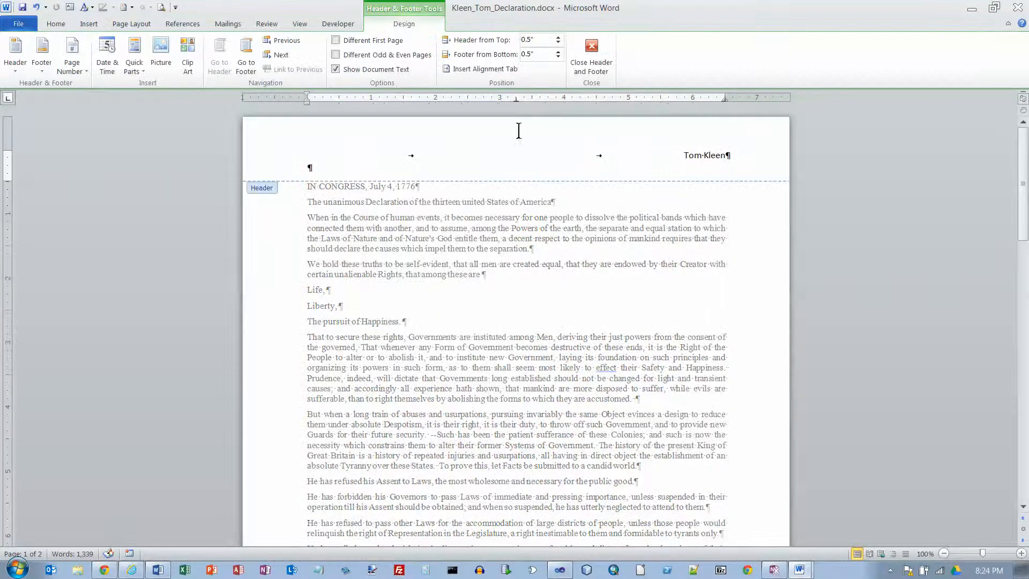
pyautogui.doubleClick(317, 223)
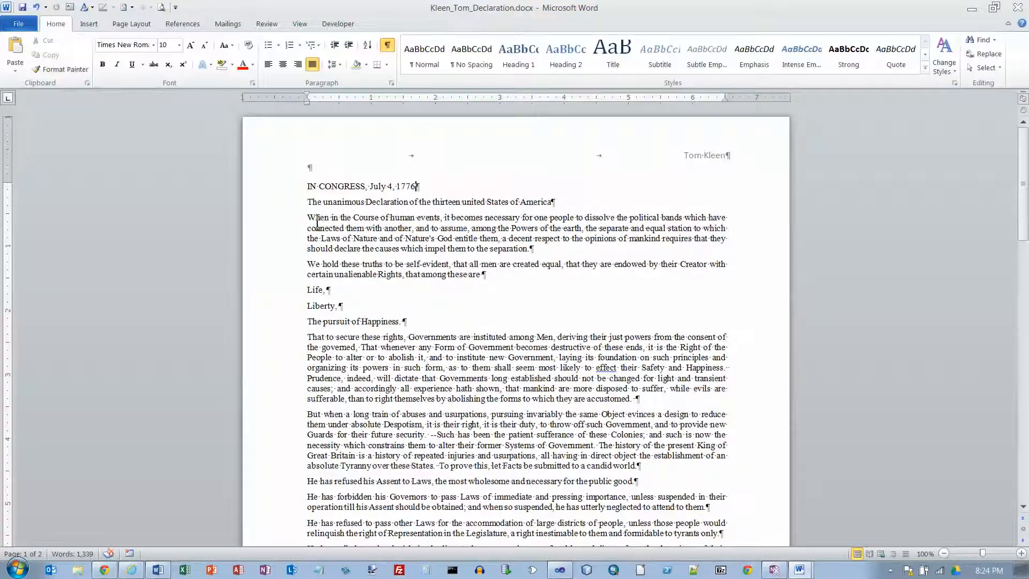
pyautogui.click(300, 191)
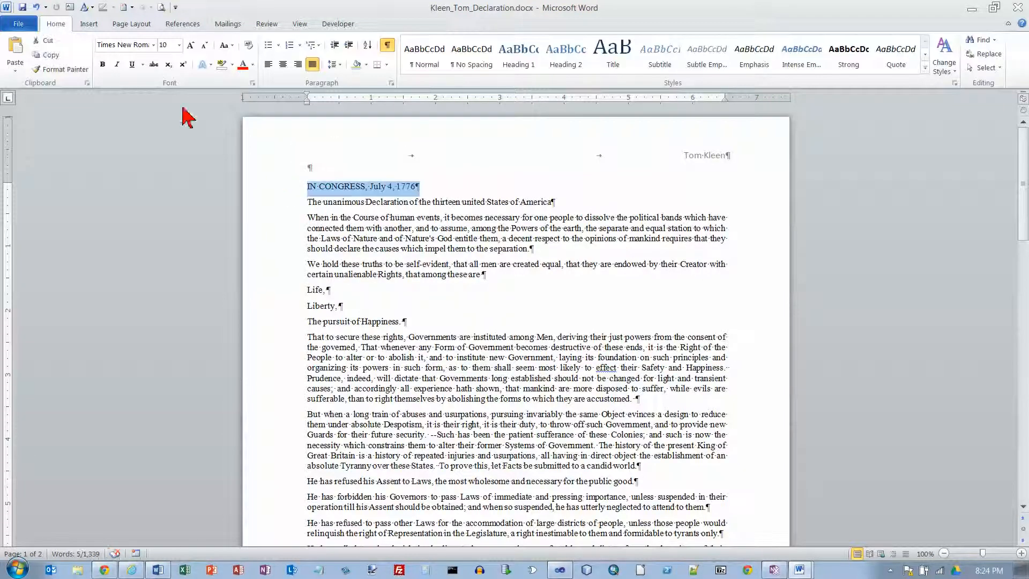
pyautogui.click(103, 65)
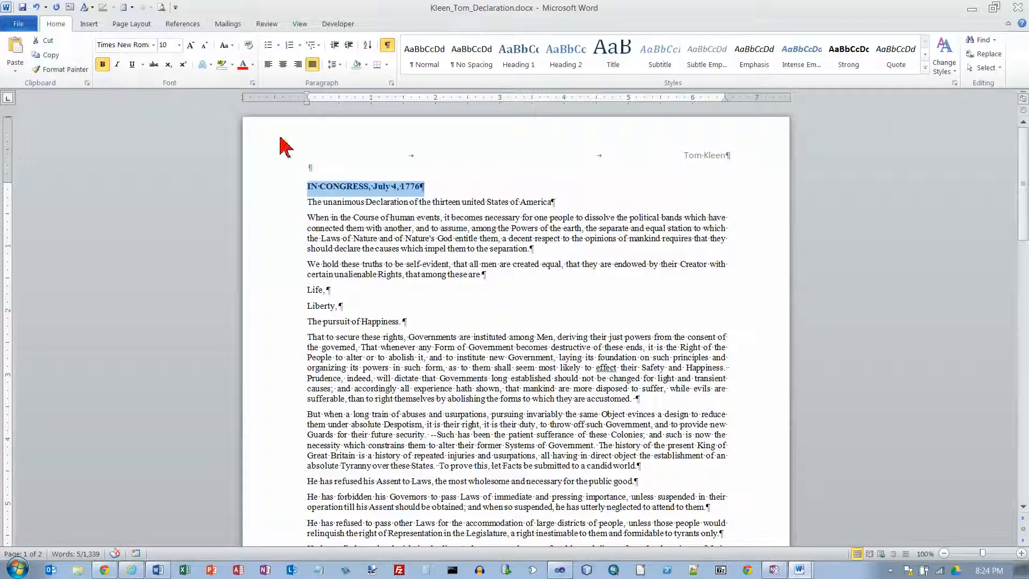
# Strike through item 11 in the instructions document and select item 12 about italicizing the second paragraph
pyautogui.hotkey('alt', 'Tab')
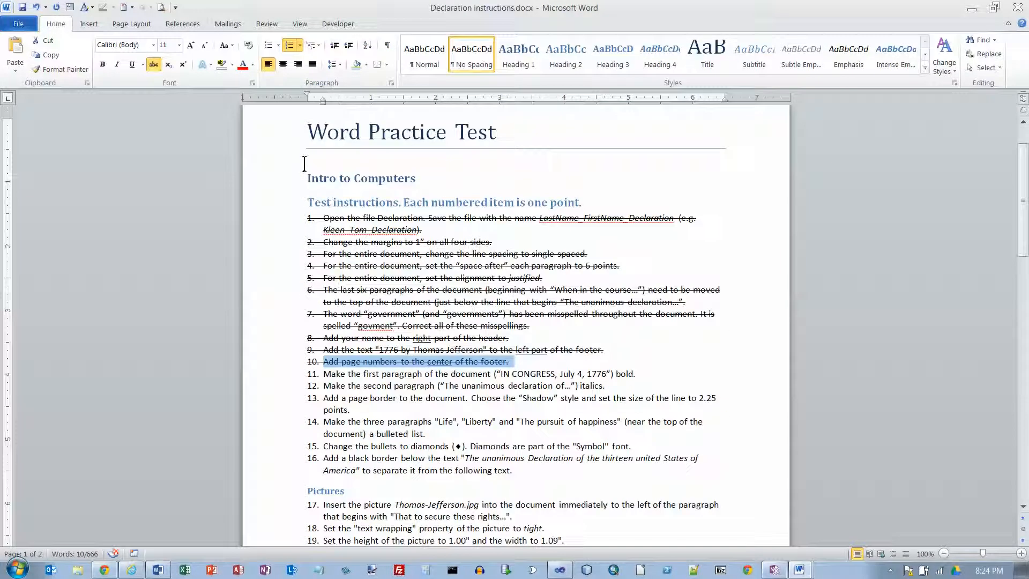
pyautogui.moveTo(328, 374); pyautogui.dragTo(659, 375)
pyautogui.click(154, 65)
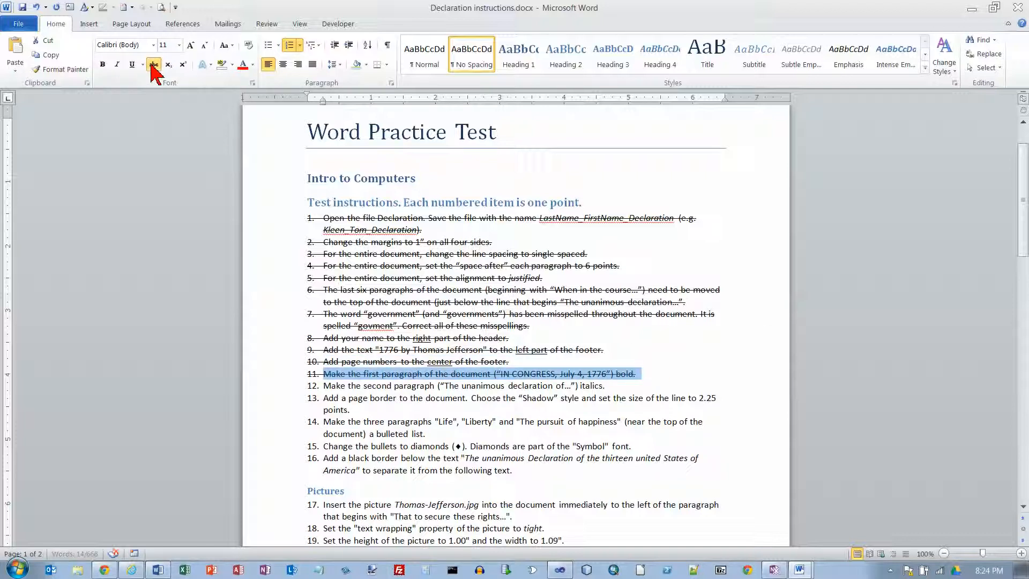
pyautogui.moveTo(325, 389); pyautogui.dragTo(637, 383)
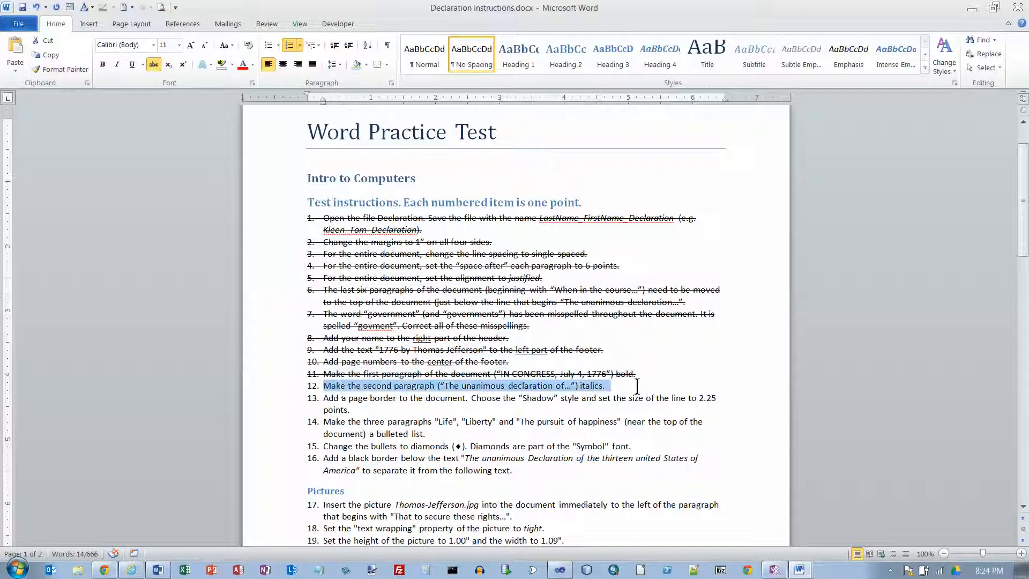
# Italicize the second paragraph, "The unanimous Declaration of the thirteen united States of America", in the Declaration copy
pyautogui.hotkey('alt', 'Tab')
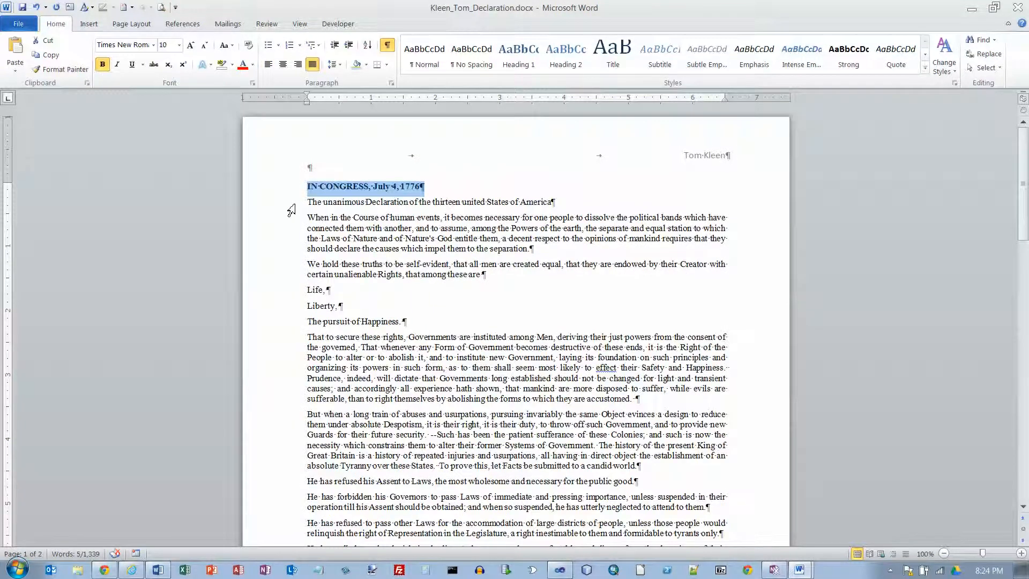
pyautogui.click(293, 206)
pyautogui.click(116, 65)
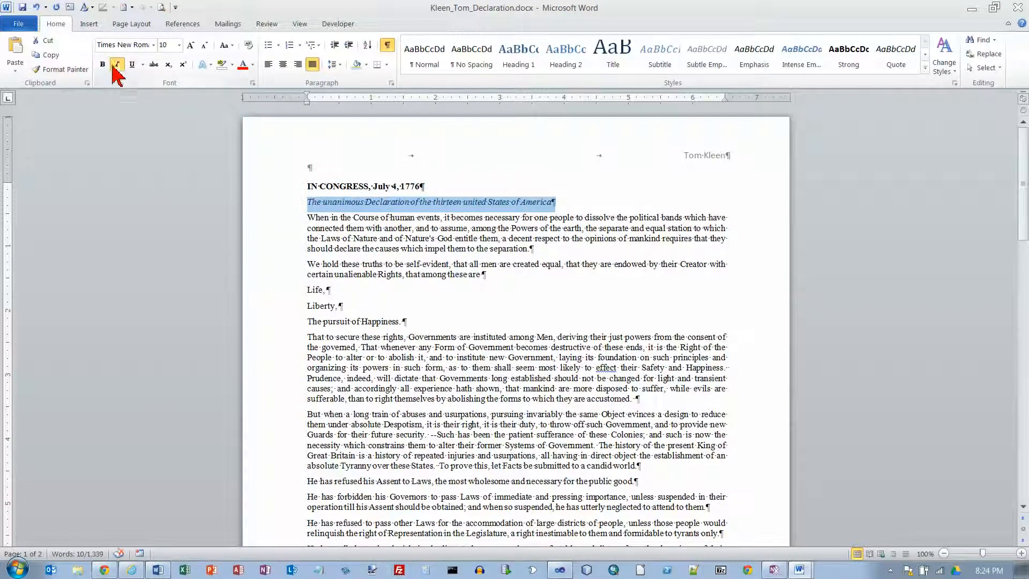
# Strike through item 12 in the instructions document and select item 13 about the page border
pyautogui.hotkey('alt', 'Tab')
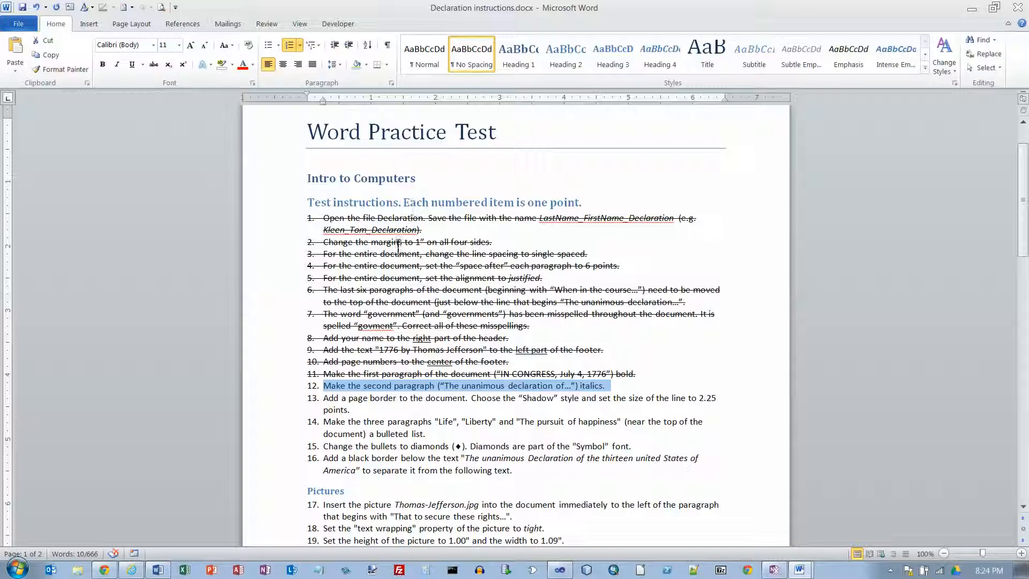
pyautogui.click(153, 64)
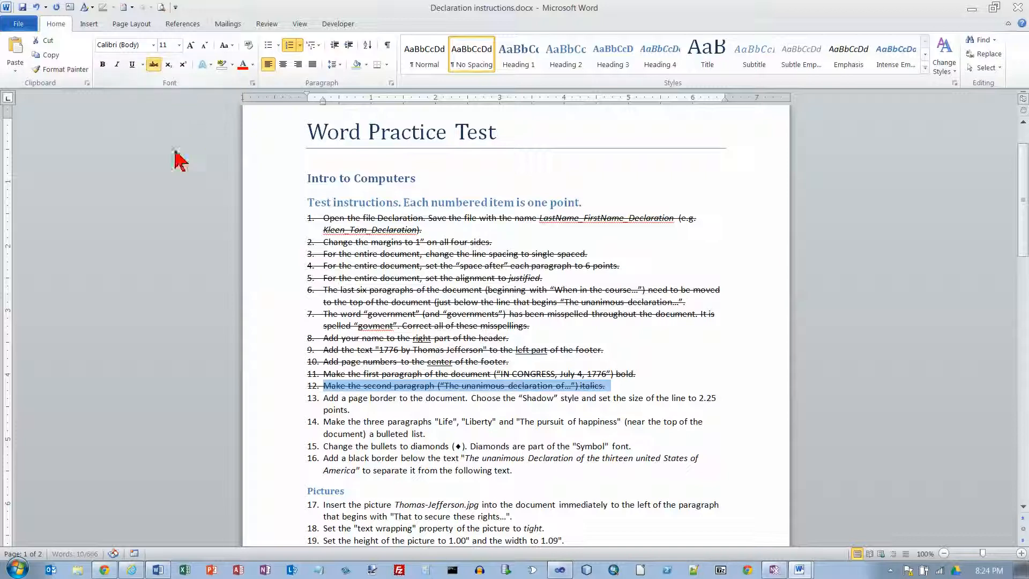
pyautogui.tripleClick(326, 400)
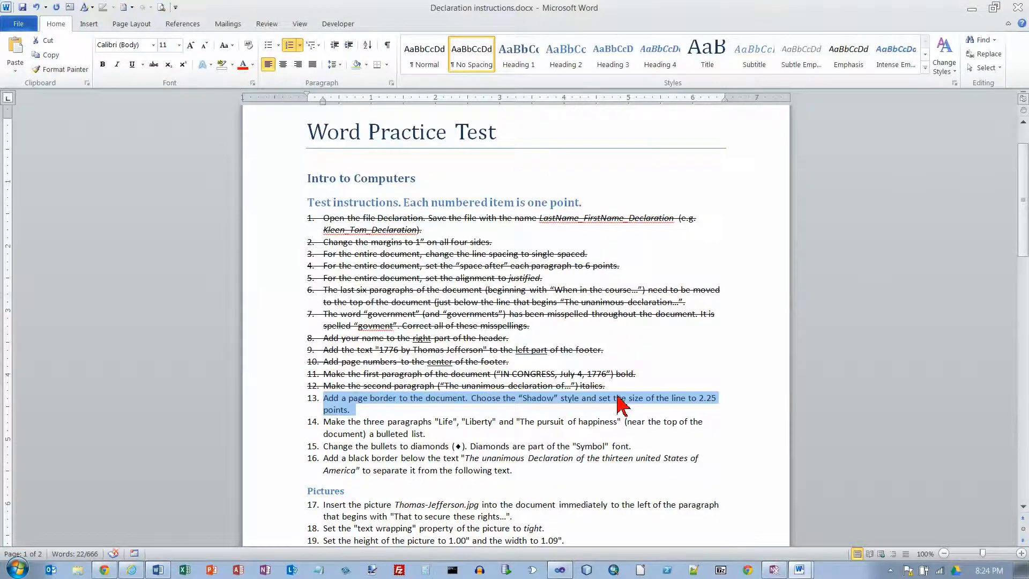
# Add a page border with the Shadow setting and a 2 ¼ pt line width to the whole document in the Declaration copy
pyautogui.hotkey('alt', 'Tab')
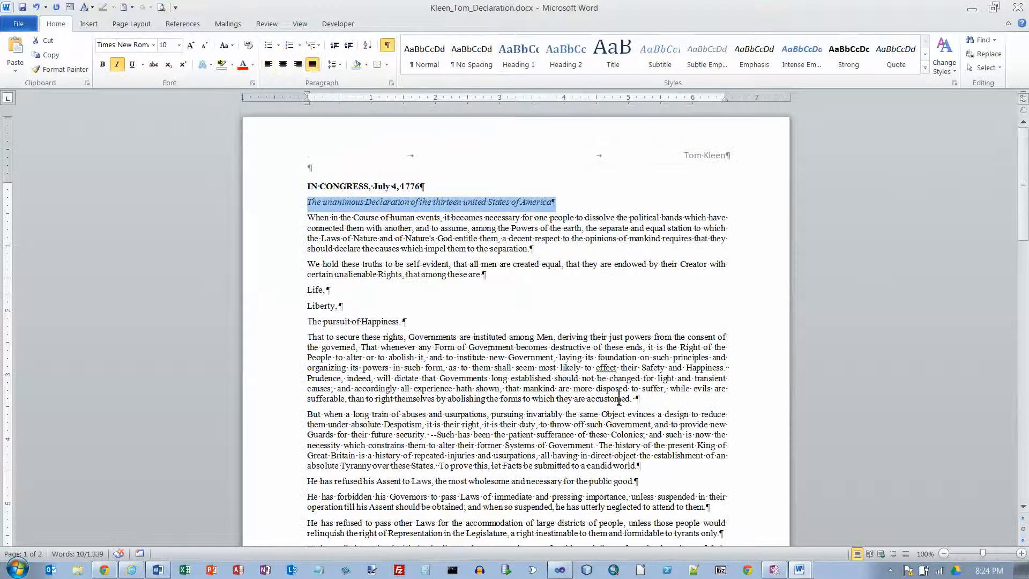
pyautogui.click(306, 218)
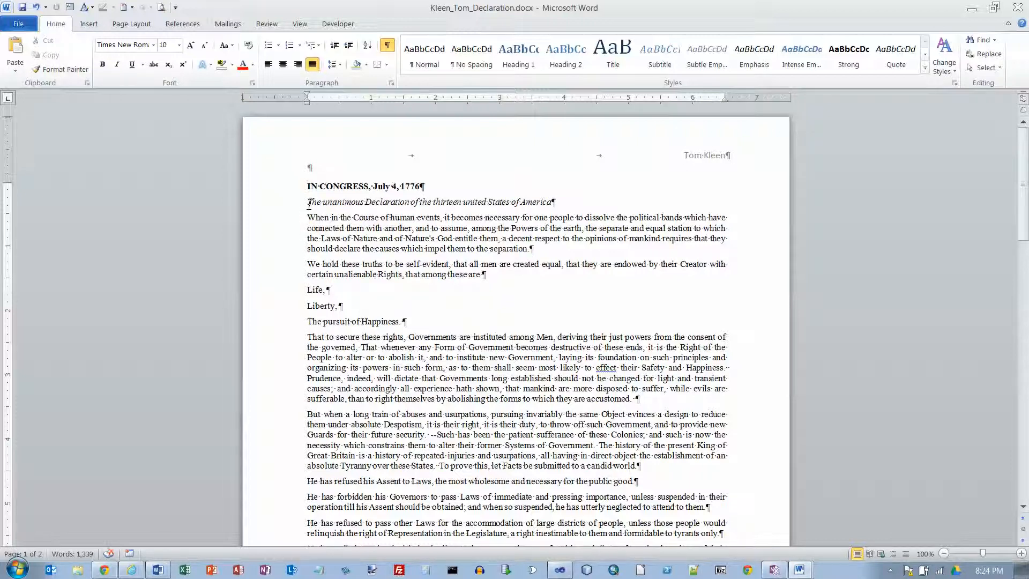
pyautogui.click(306, 204)
pyautogui.click(288, 204)
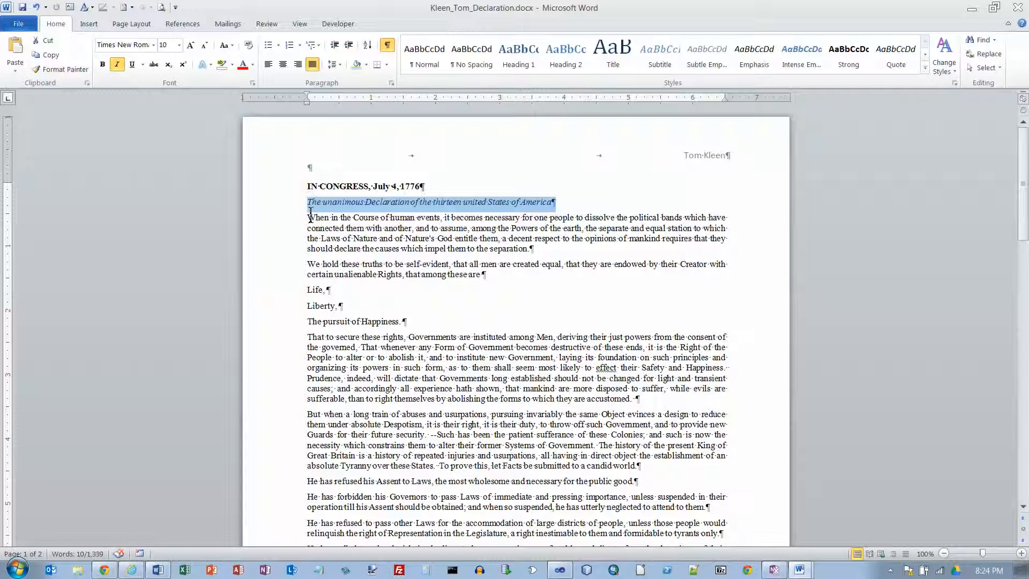
pyautogui.click(311, 214)
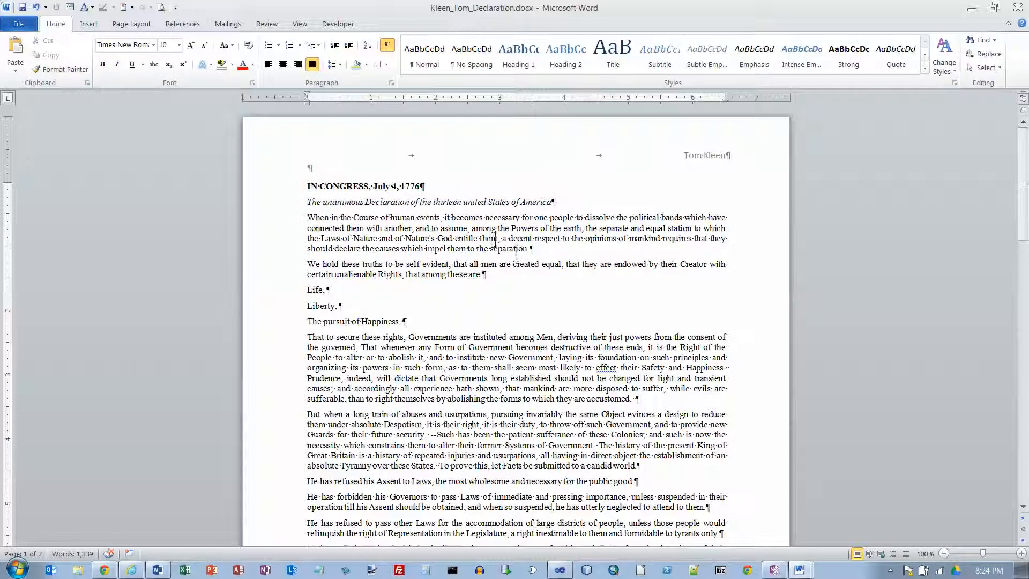
pyautogui.click(145, 27)
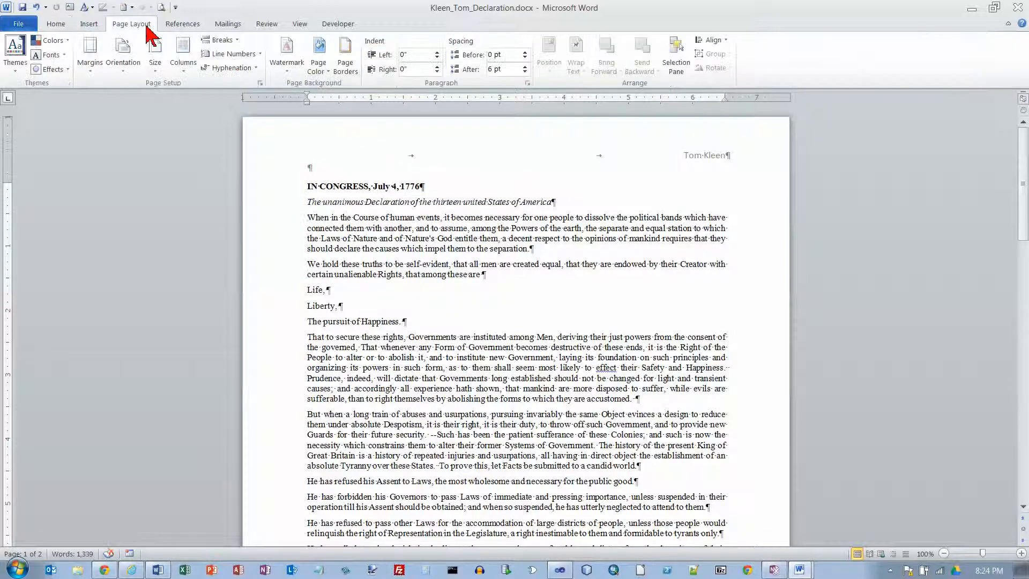
pyautogui.click(345, 54)
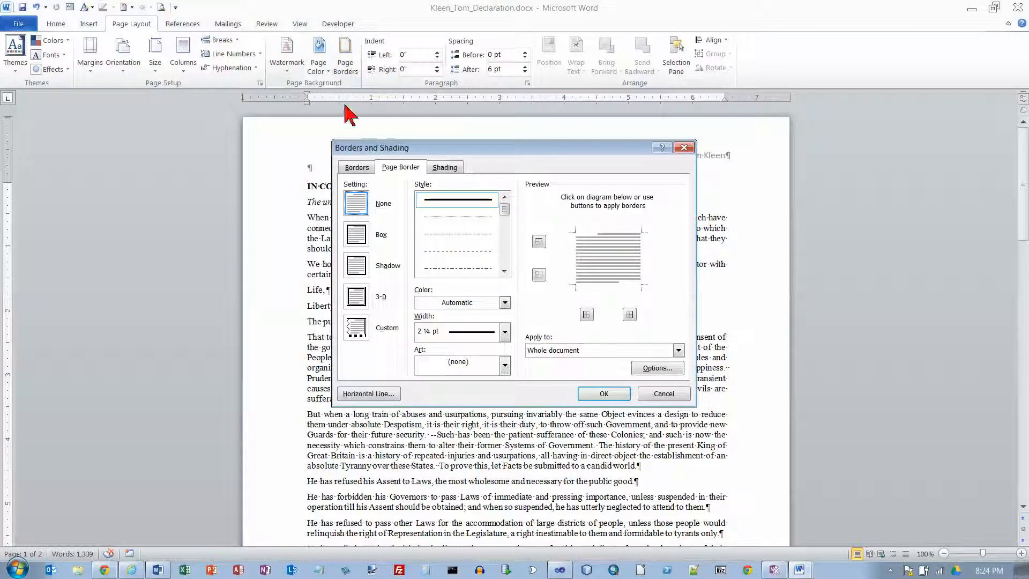
pyautogui.click(362, 273)
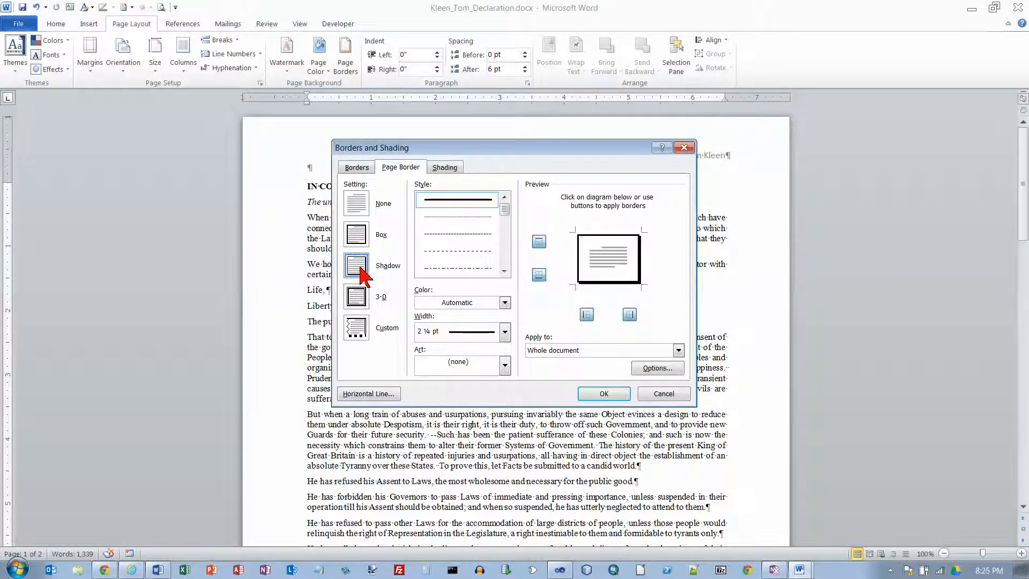
pyautogui.click(505, 332)
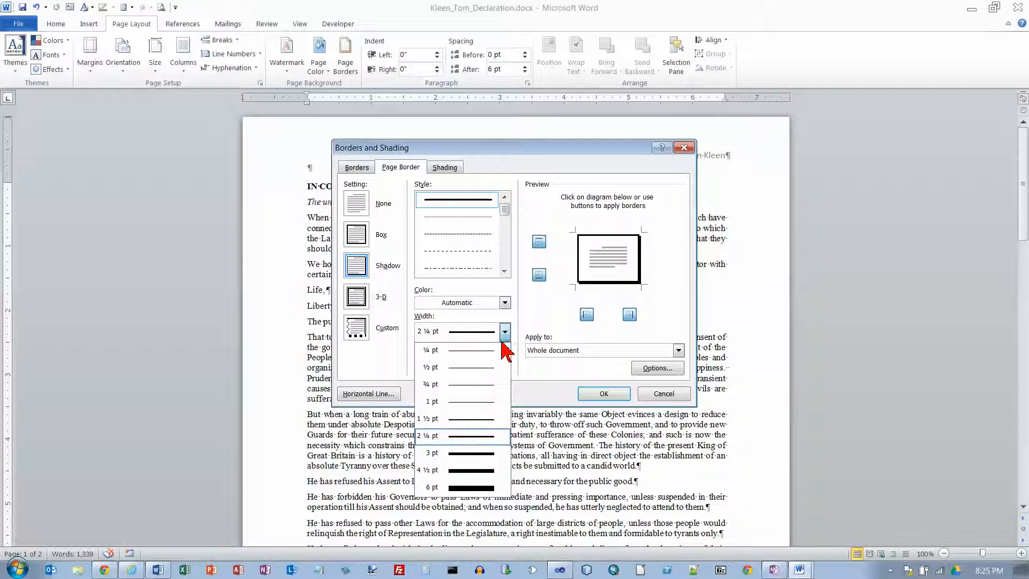
pyautogui.click(469, 435)
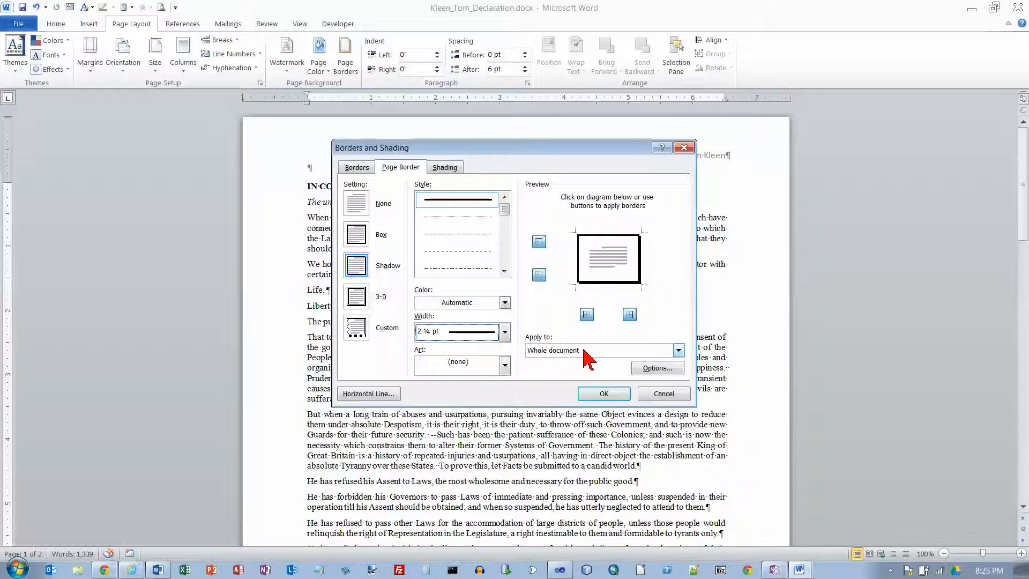
pyautogui.click(679, 351)
pyautogui.click(680, 352)
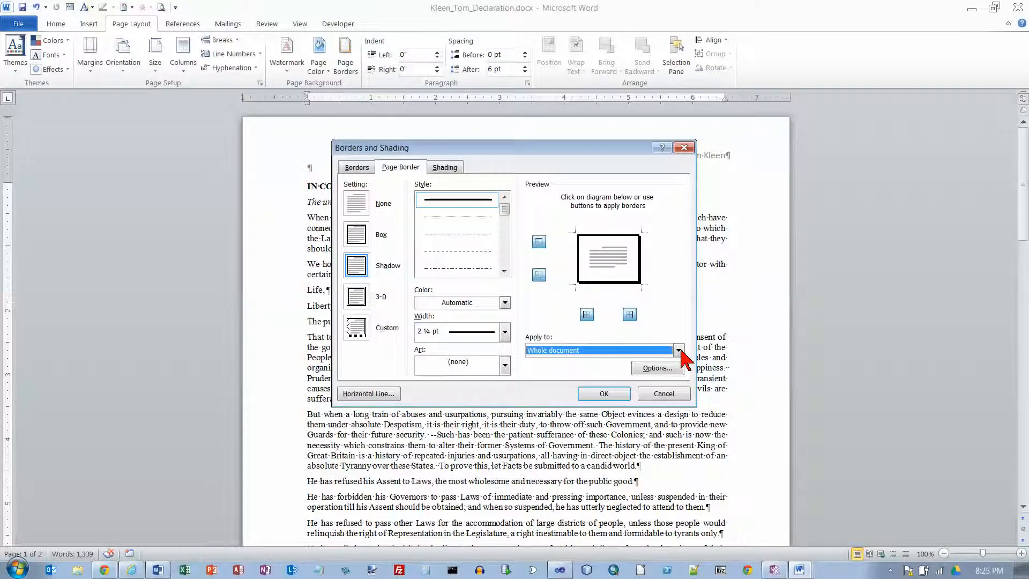
pyautogui.click(604, 394)
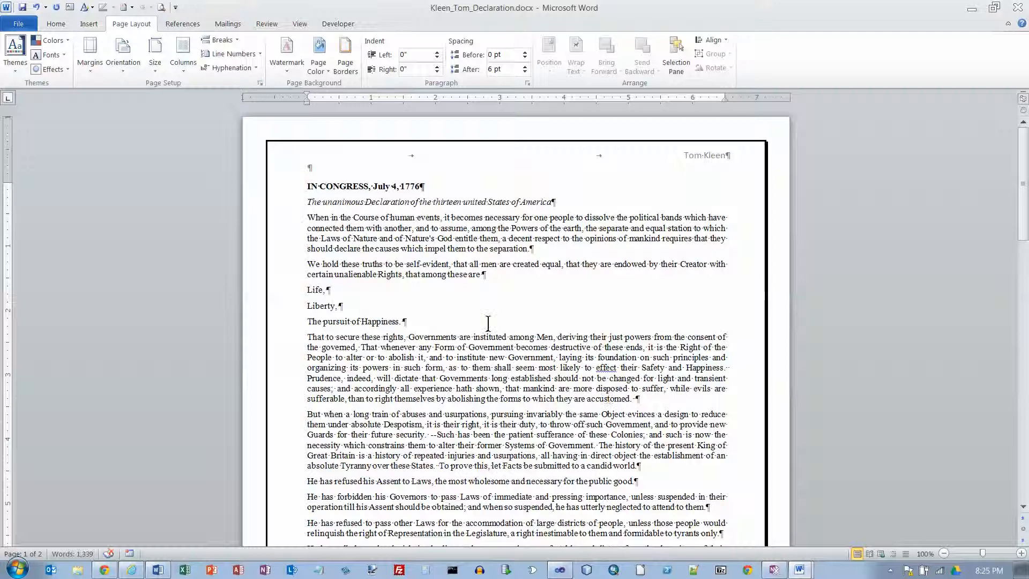
# Strike through item 13 about the page border in the instructions document and return to the Declaration copy
pyautogui.hotkey('alt', 'Tab')
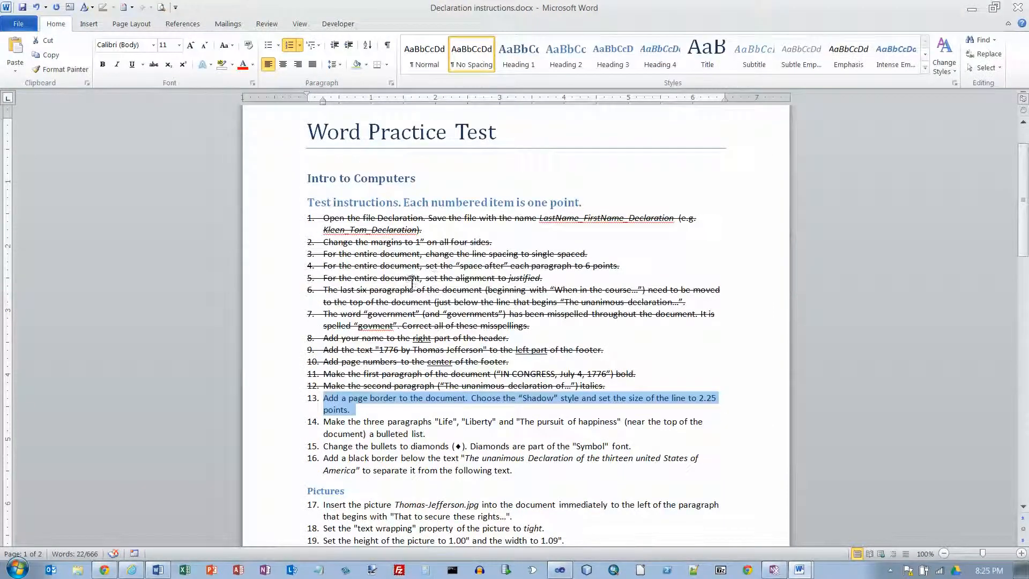
pyautogui.click(154, 65)
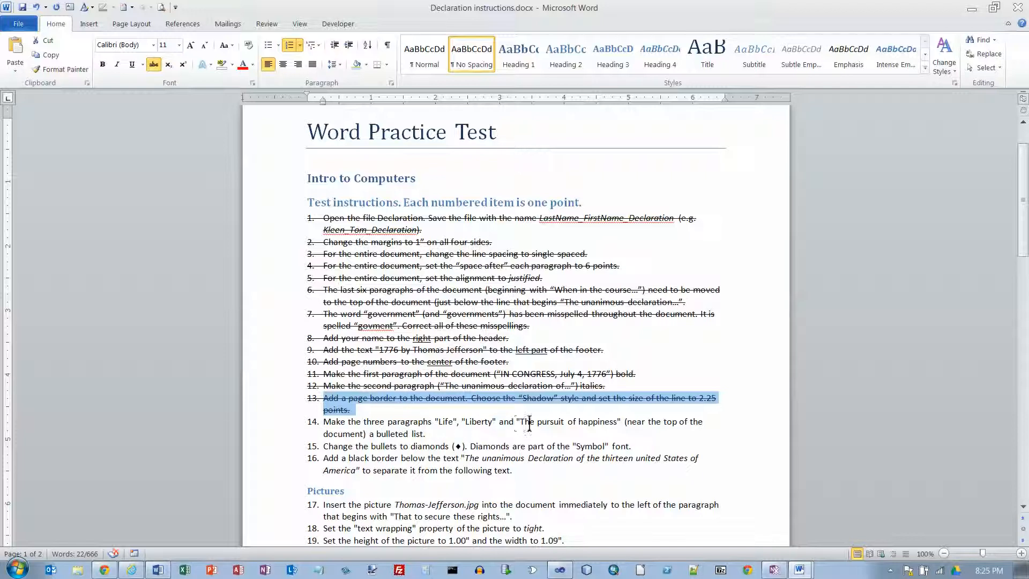
pyautogui.hotkey('alt', 'Tab')
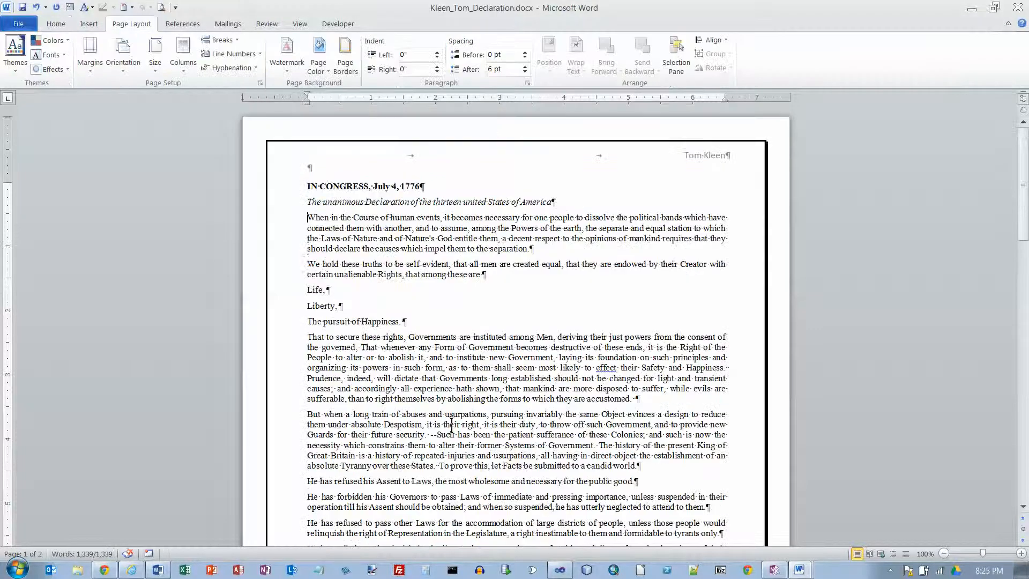
# Make the three paragraphs "Life", "Liberty" and "The pursuit of Happiness" a bulleted list
pyautogui.moveTo(308, 294); pyautogui.dragTo(452, 321)
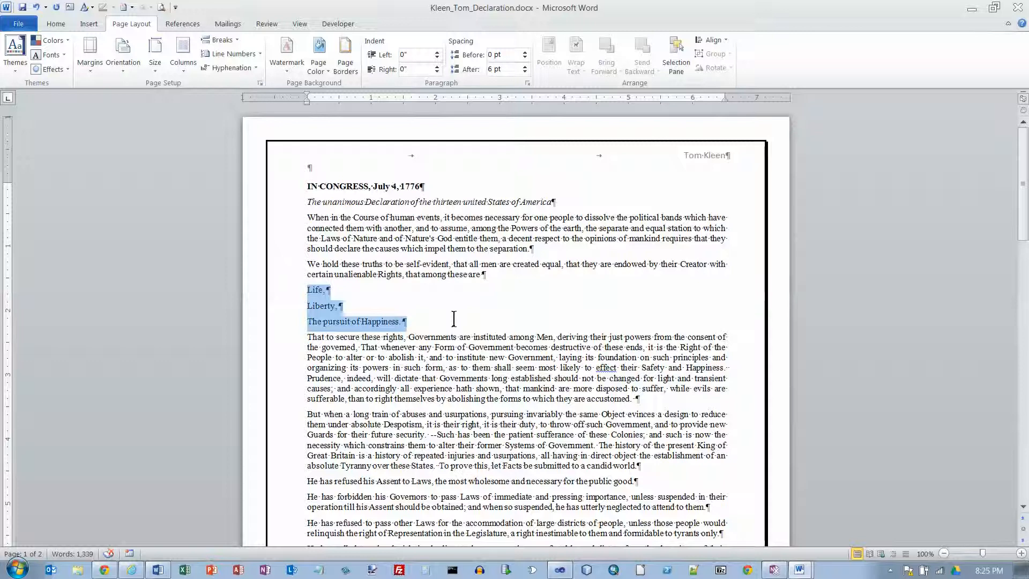
pyautogui.click(60, 25)
pyautogui.click(269, 46)
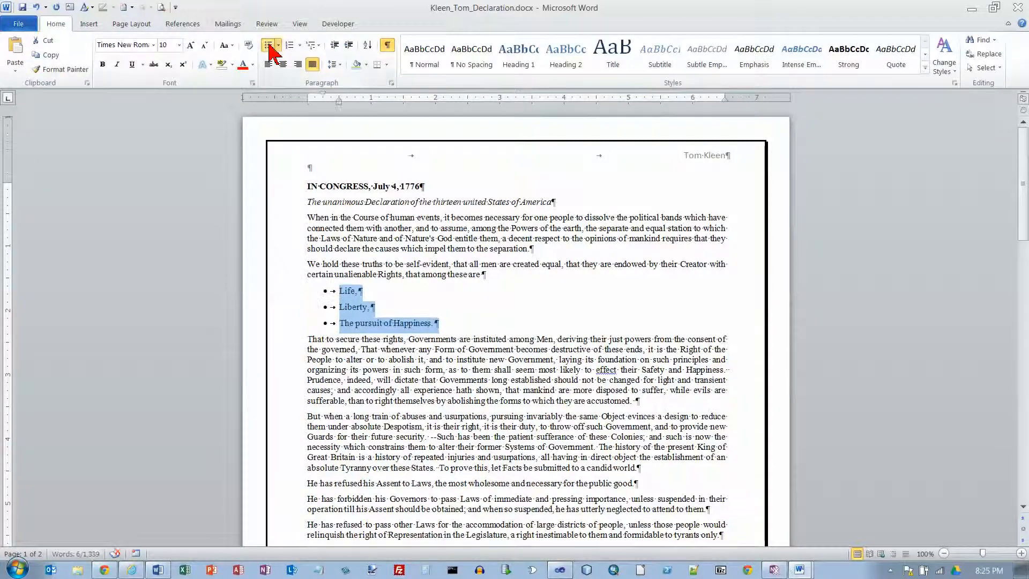
# Strike through item 14 about the bulleted list in the instructions document and return to the Declaration copy
pyautogui.hotkey('alt', 'Tab')
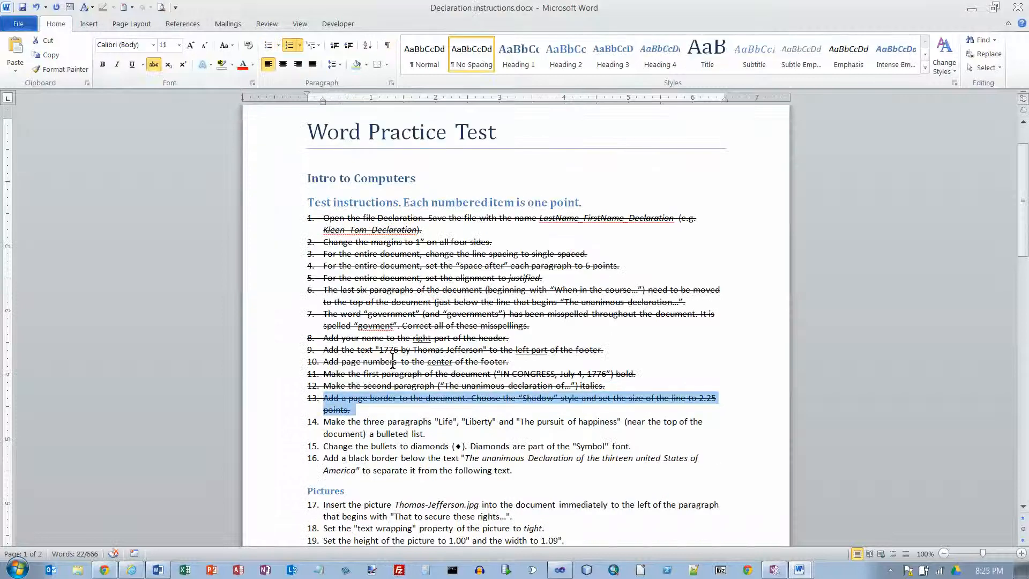
pyautogui.moveTo(323, 421); pyautogui.dragTo(460, 437)
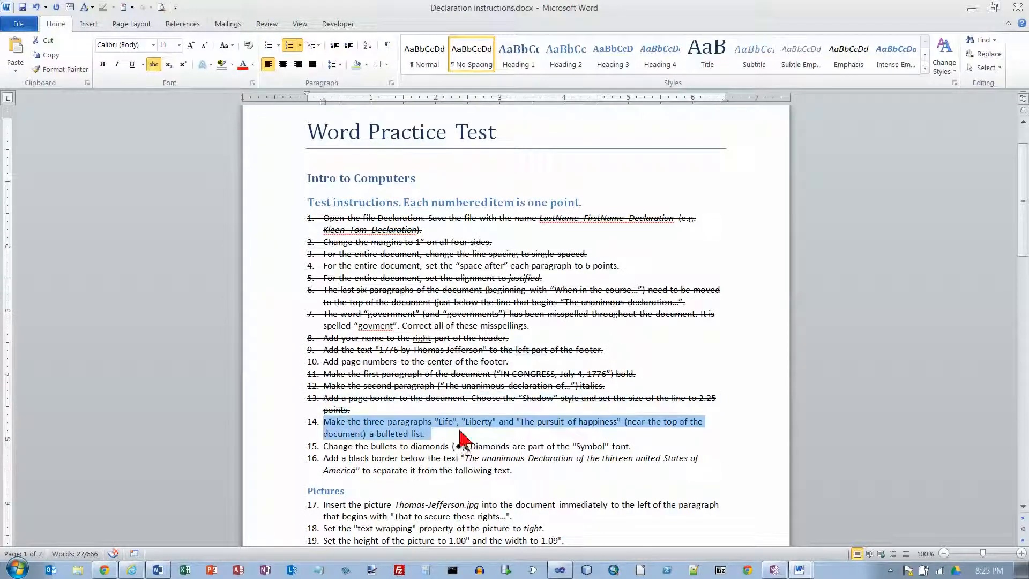
pyautogui.click(154, 64)
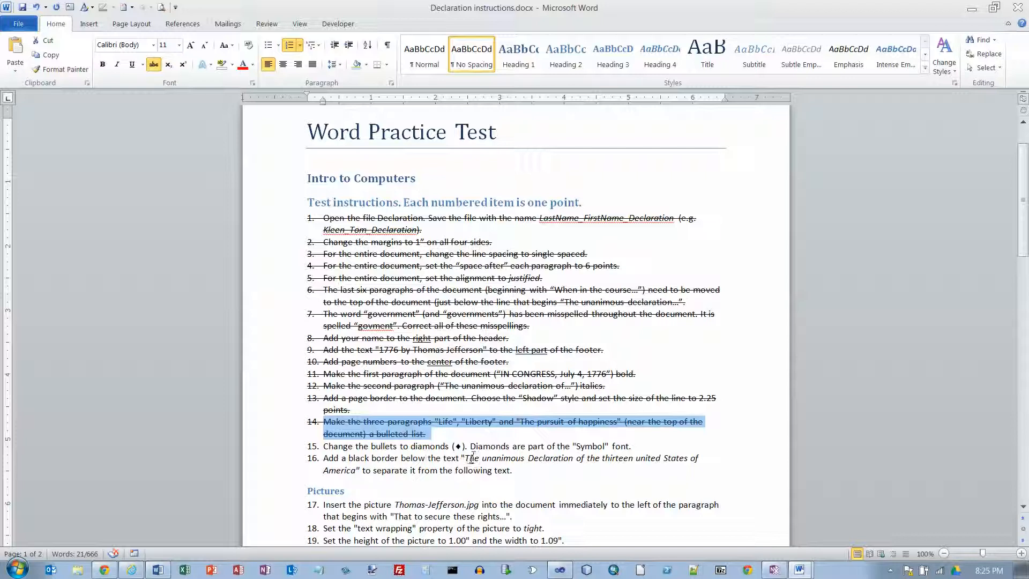
pyautogui.hotkey('alt', 'Tab')
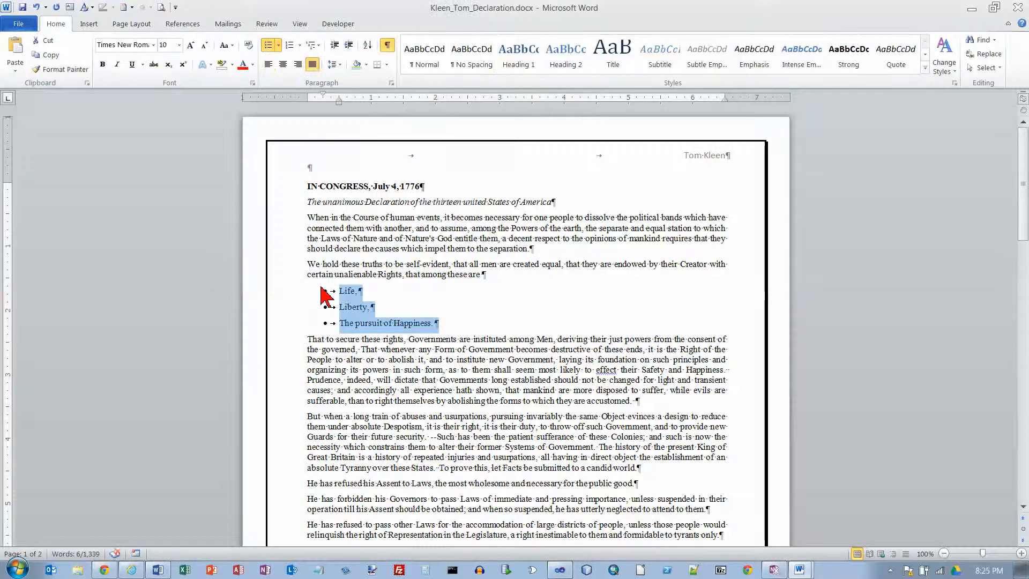
# Define a new bullet for the three-item list using the diamond, character code 168, from the Symbol font
pyautogui.click(279, 46)
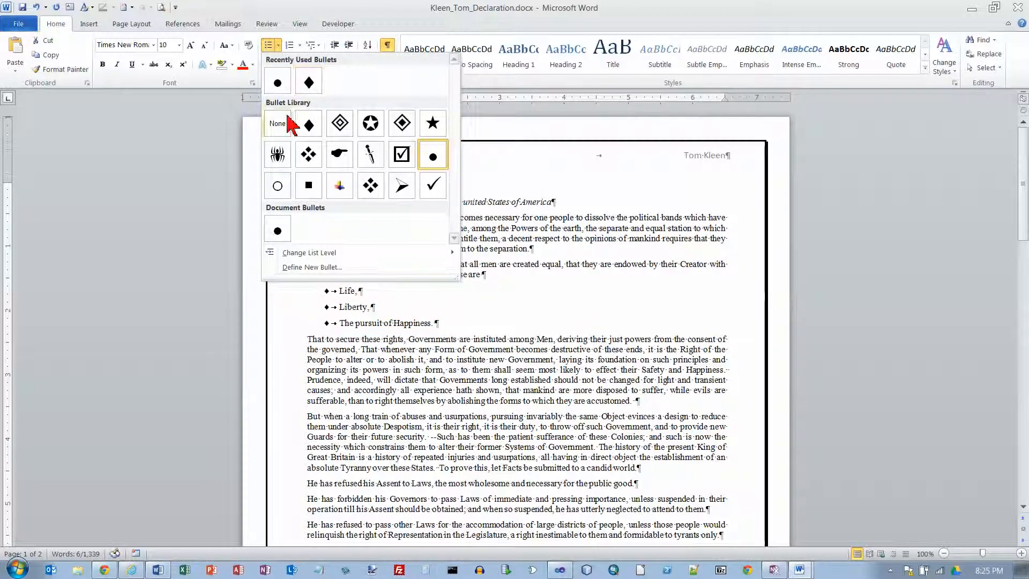
pyautogui.click(312, 268)
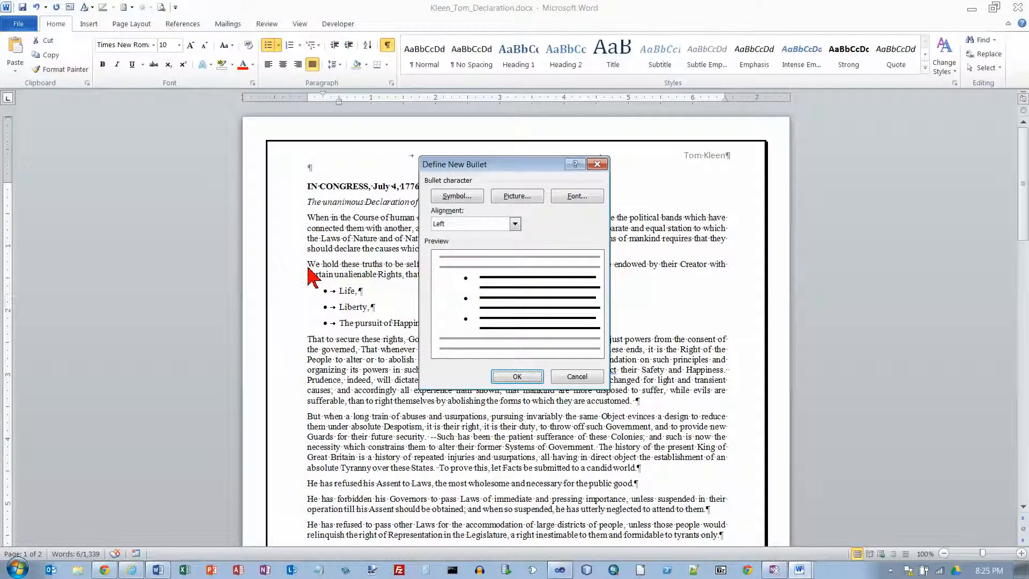
pyautogui.click(457, 197)
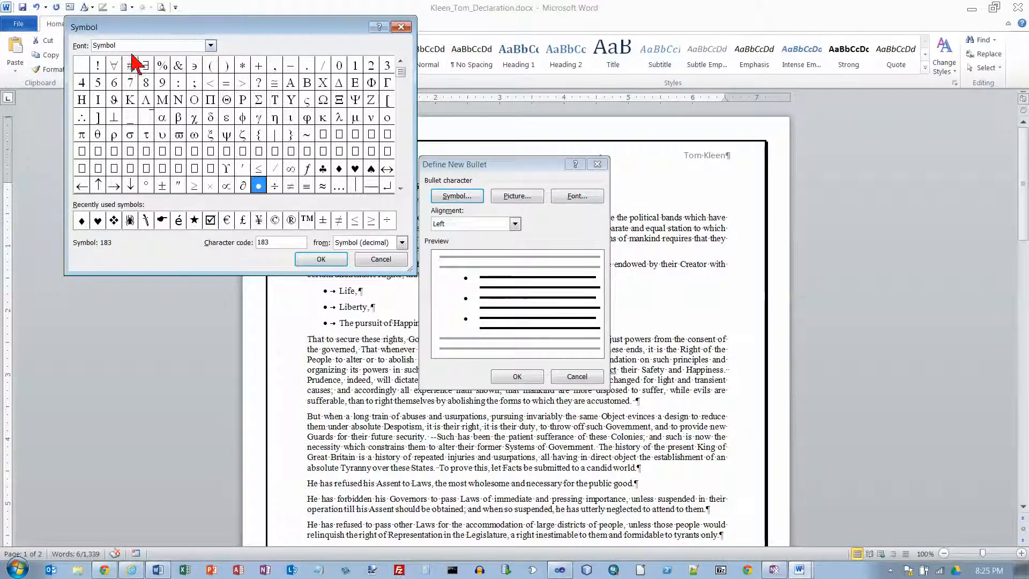
pyautogui.click(211, 46)
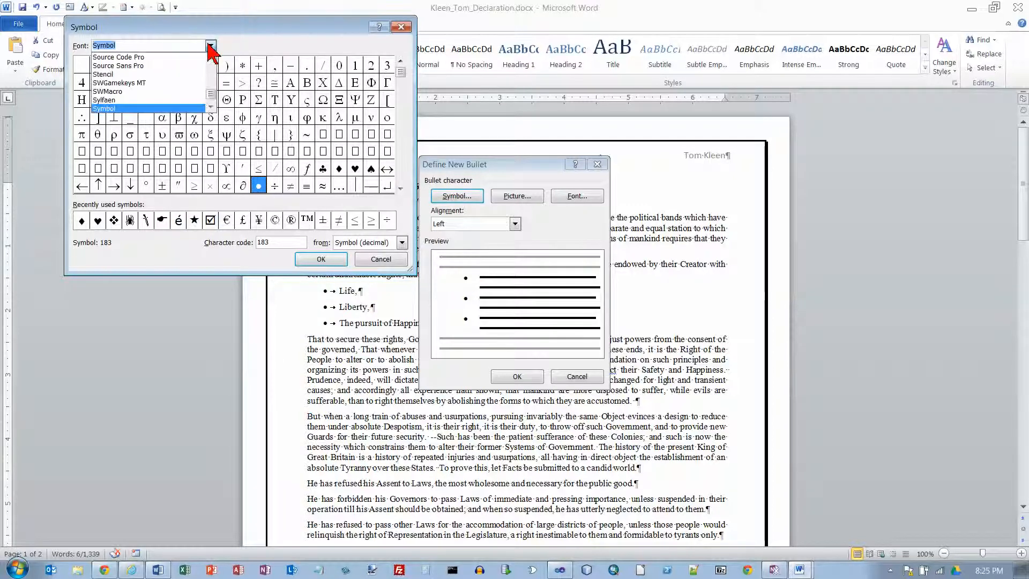
pyautogui.click(211, 46)
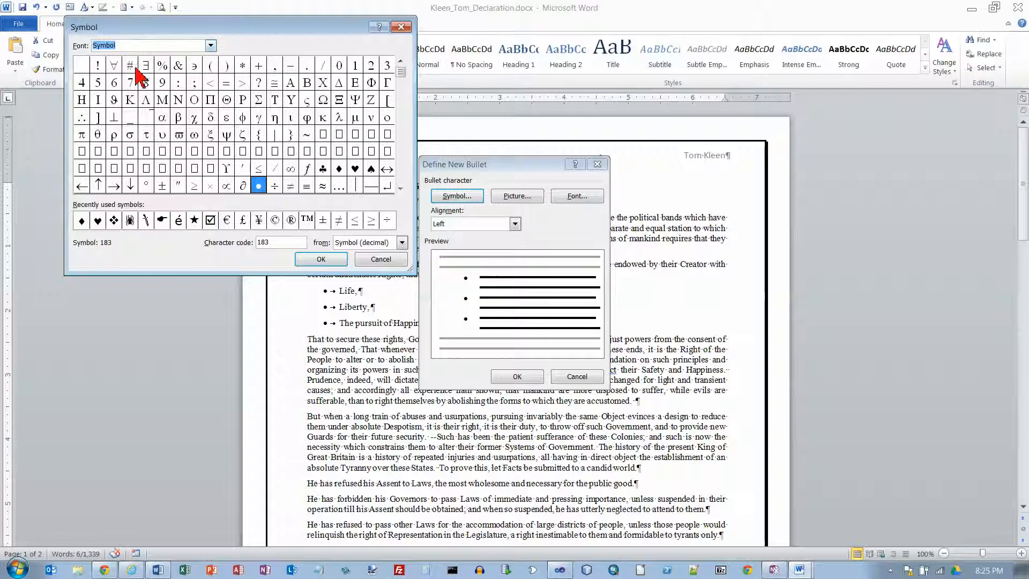
pyautogui.click(338, 169)
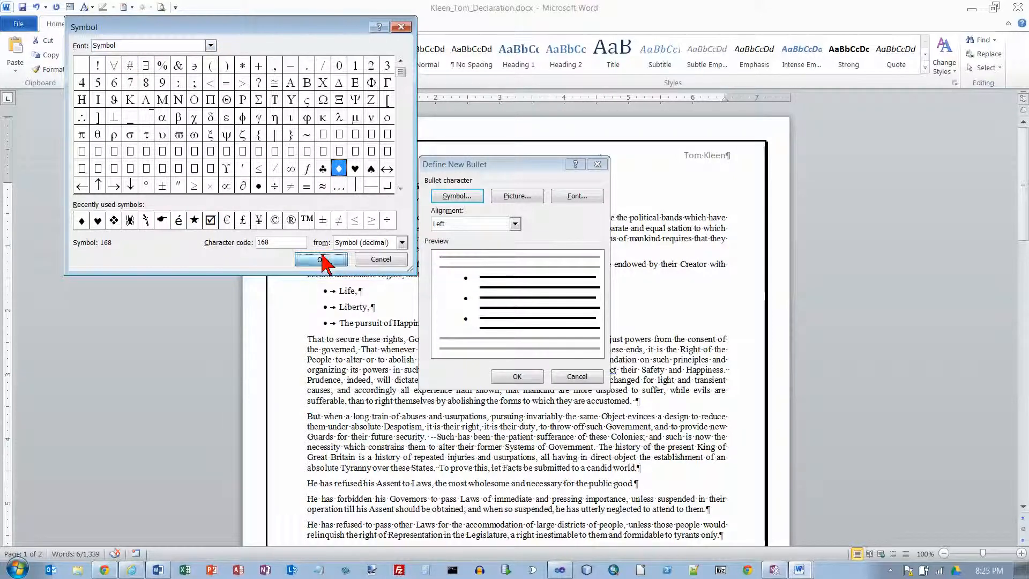
pyautogui.click(324, 259)
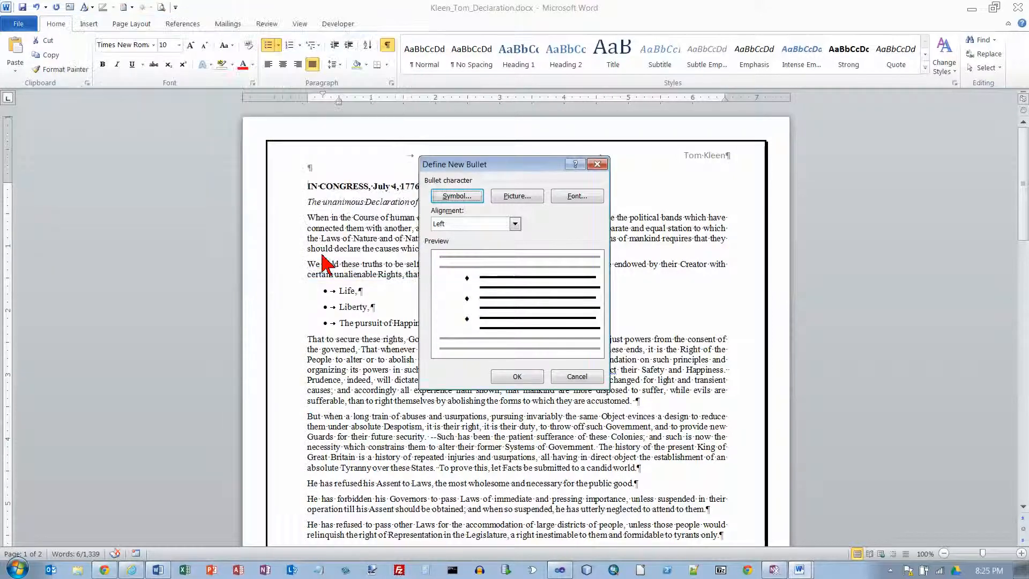
pyautogui.click(516, 376)
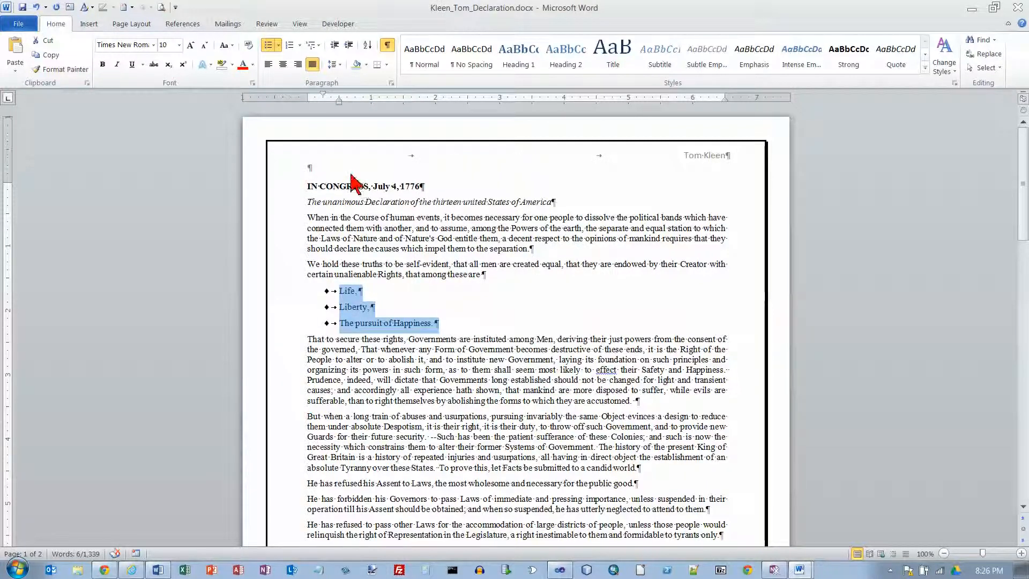
# Strike through item 15 about diamond bullets in the instructions document and return to the Declaration copy
pyautogui.hotkey('alt', 'Tab')
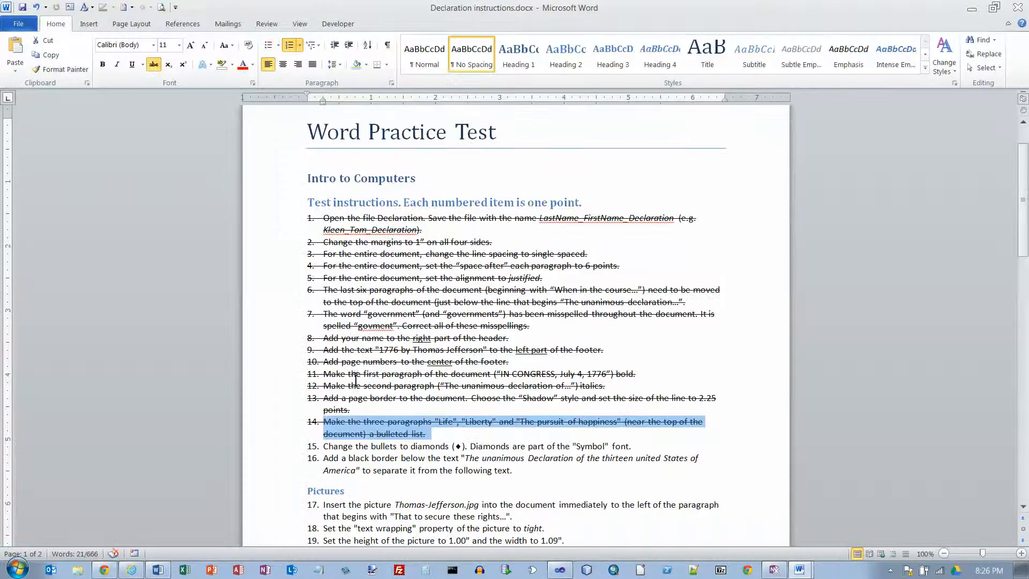
pyautogui.moveTo(323, 446); pyautogui.dragTo(654, 453)
pyautogui.click(153, 64)
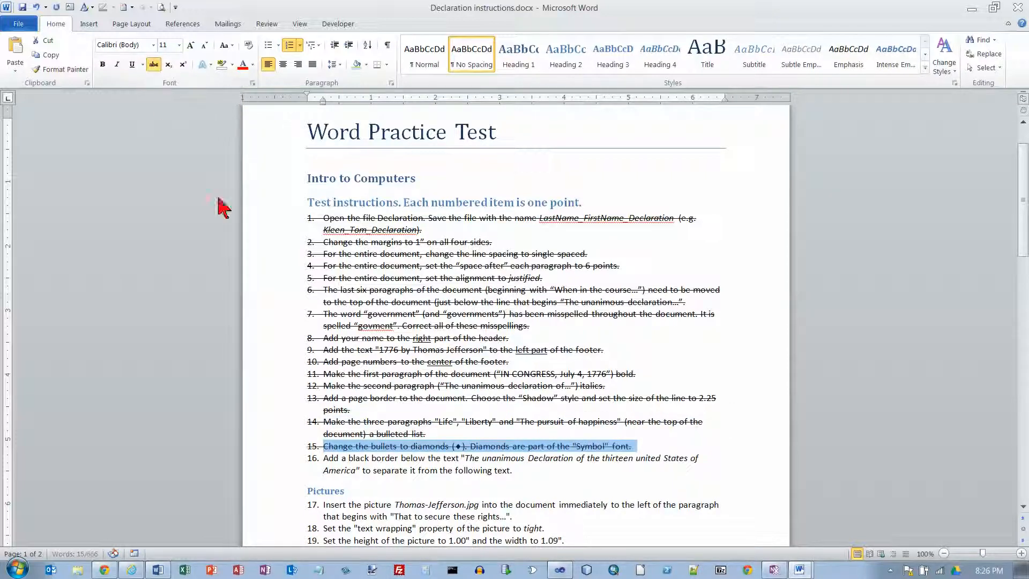
pyautogui.scroll(-2, 449, 225)
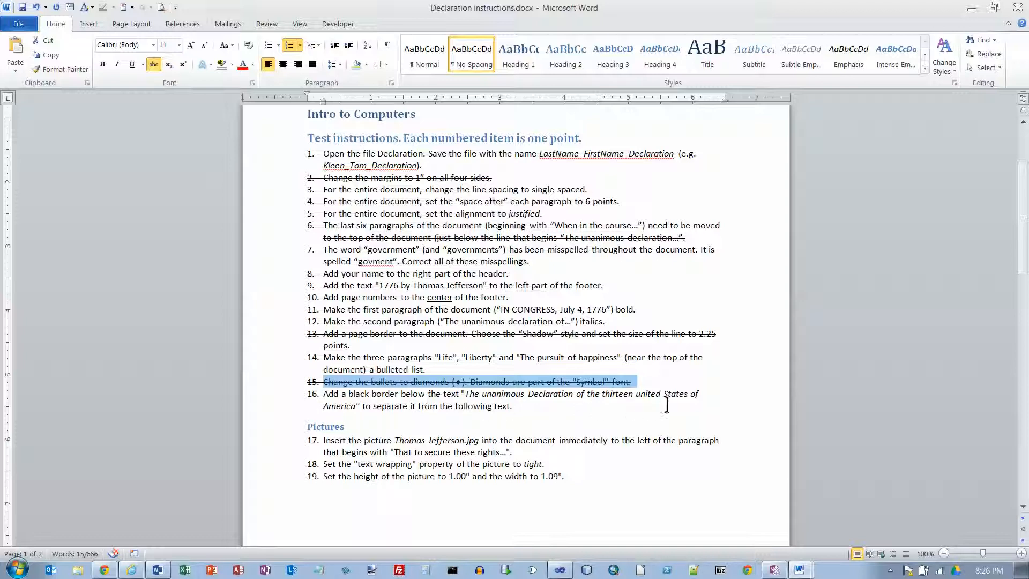
pyautogui.hotkey('alt', 'Tab')
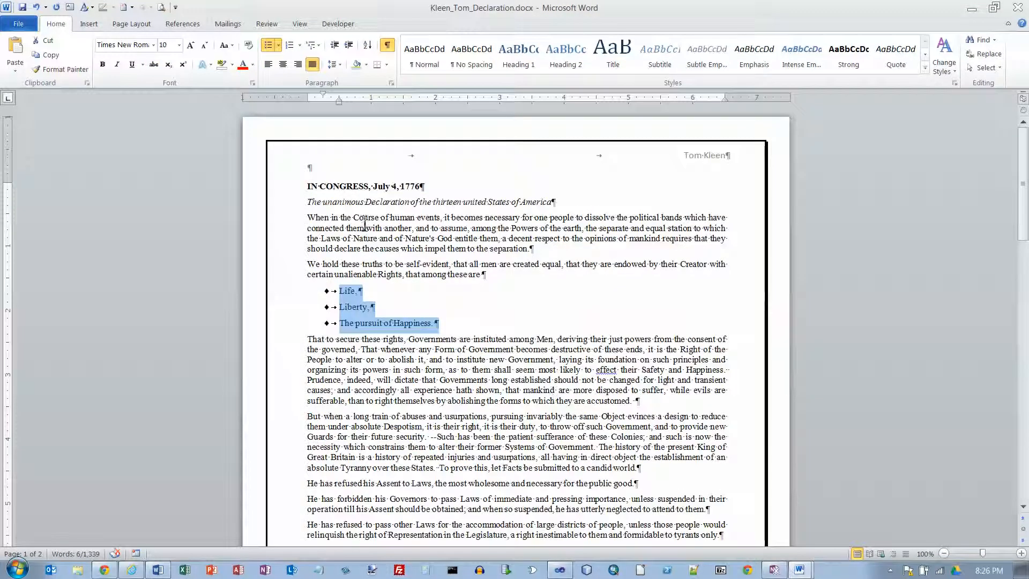
# Add a bottom border to the paragraph "The unanimous Declaration of the thirteen united States of America"
pyautogui.click(279, 207)
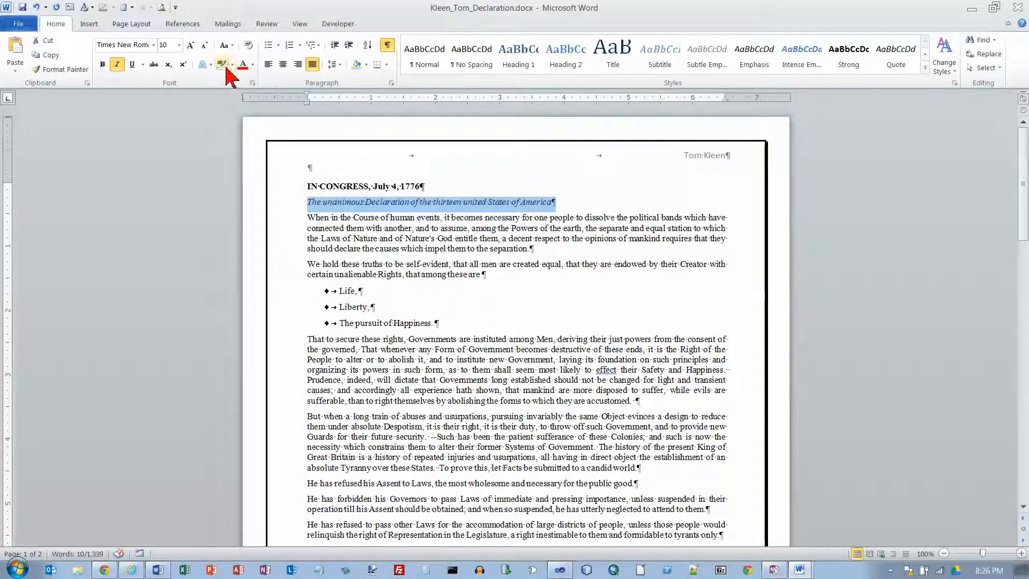
pyautogui.click(387, 65)
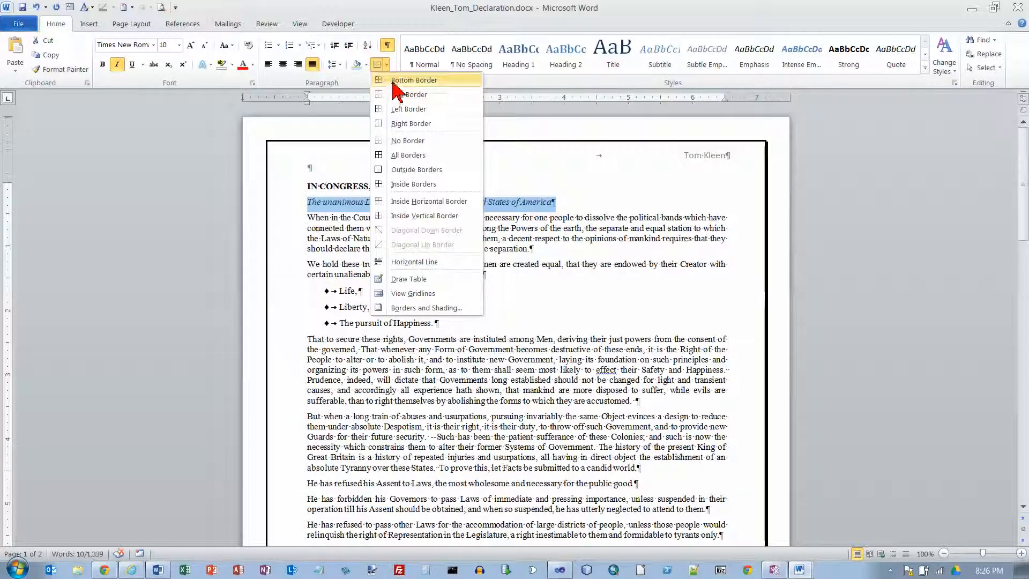
pyautogui.click(407, 80)
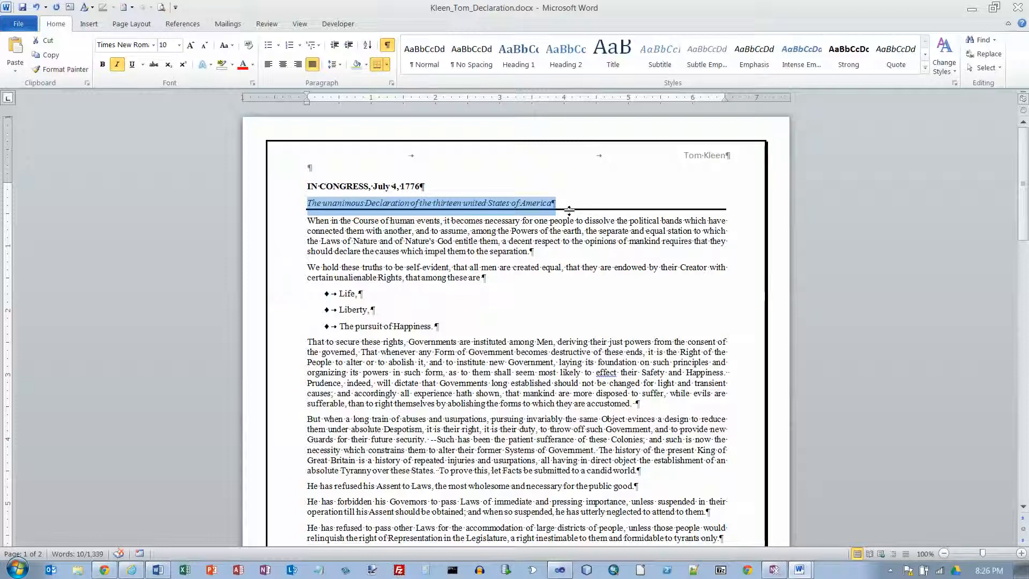
# Strike through item 16 about the black border in the instructions document and return to the Declaration copy
pyautogui.hotkey('alt', 'Tab')
pyautogui.moveTo(323, 395); pyautogui.dragTo(514, 409)
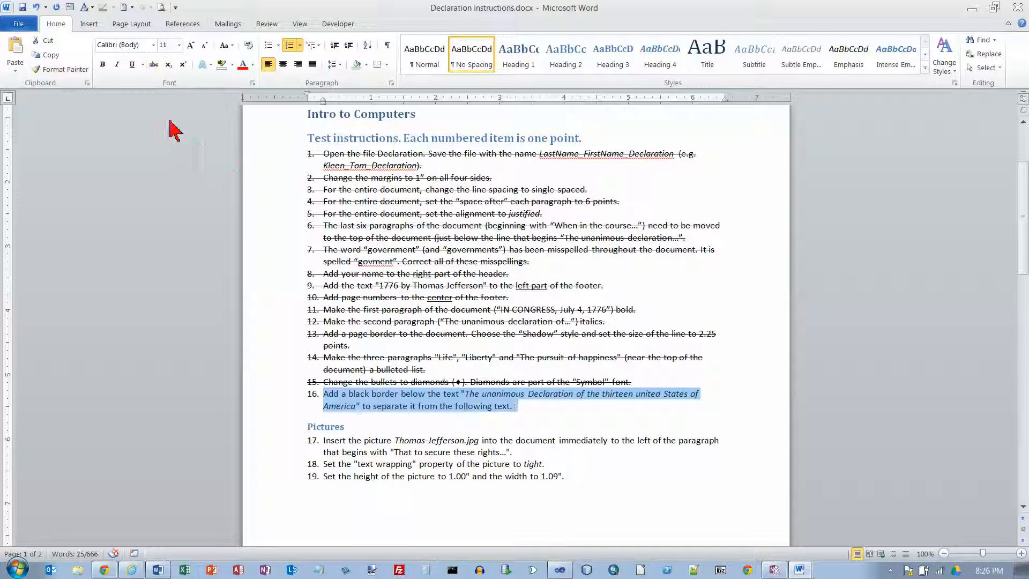
pyautogui.click(153, 64)
pyautogui.scroll(-2, 409, 300)
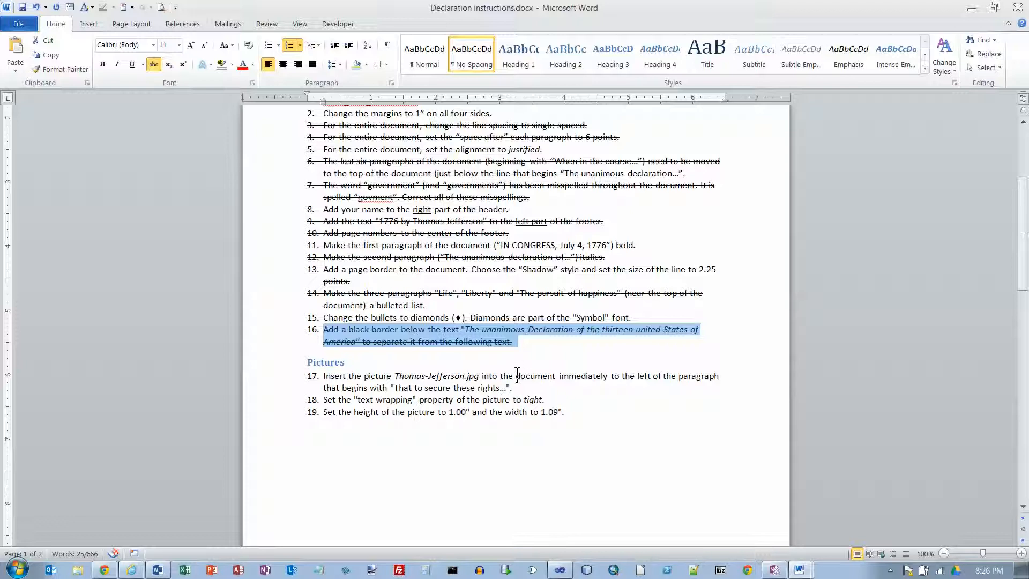
pyautogui.hotkey('alt', 'Tab')
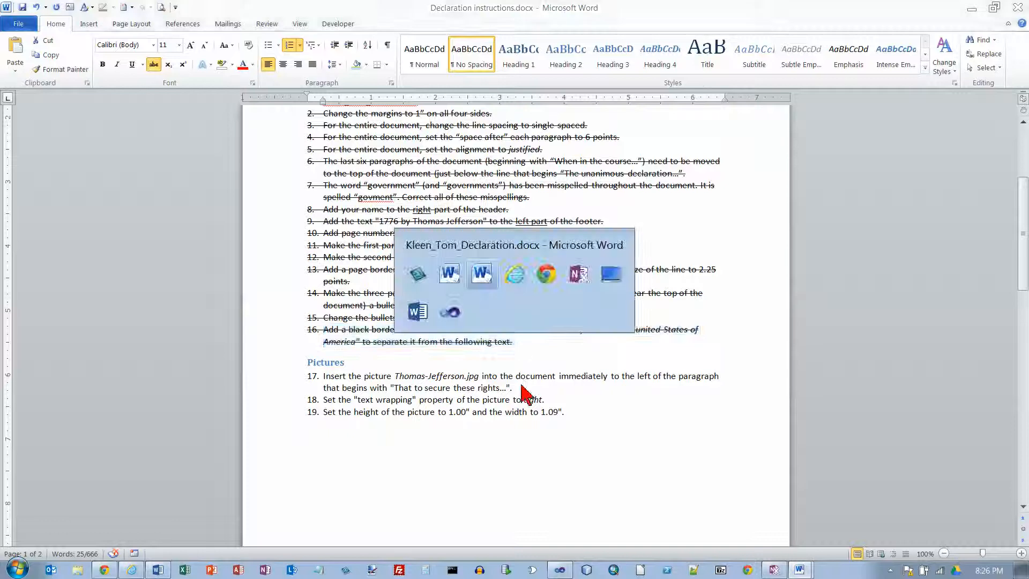
# Insert the picture thomas-jefferson.jpg at the start of the paragraph beginning "That to secure these rights"
pyautogui.click(312, 344)
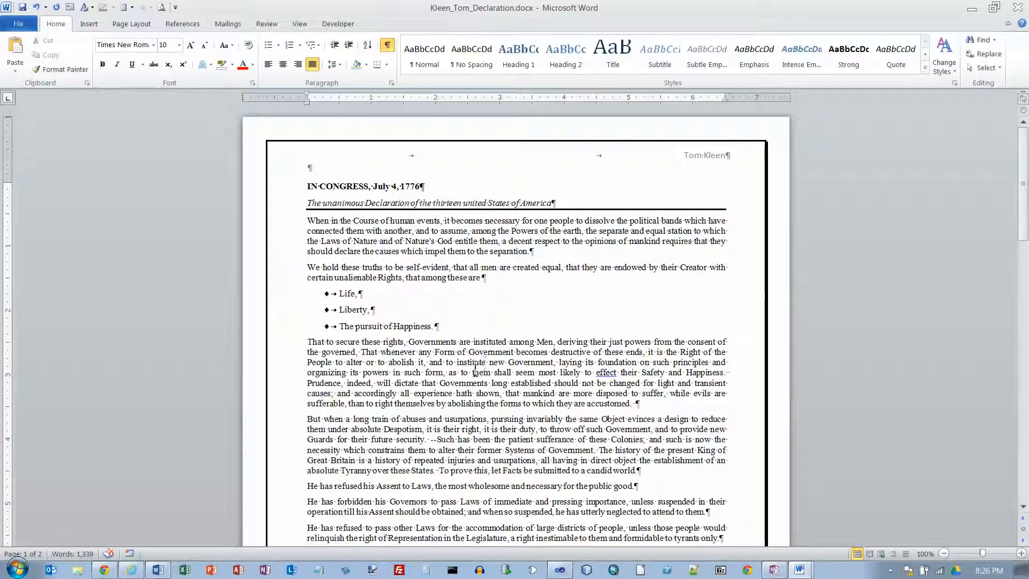
pyautogui.click(88, 25)
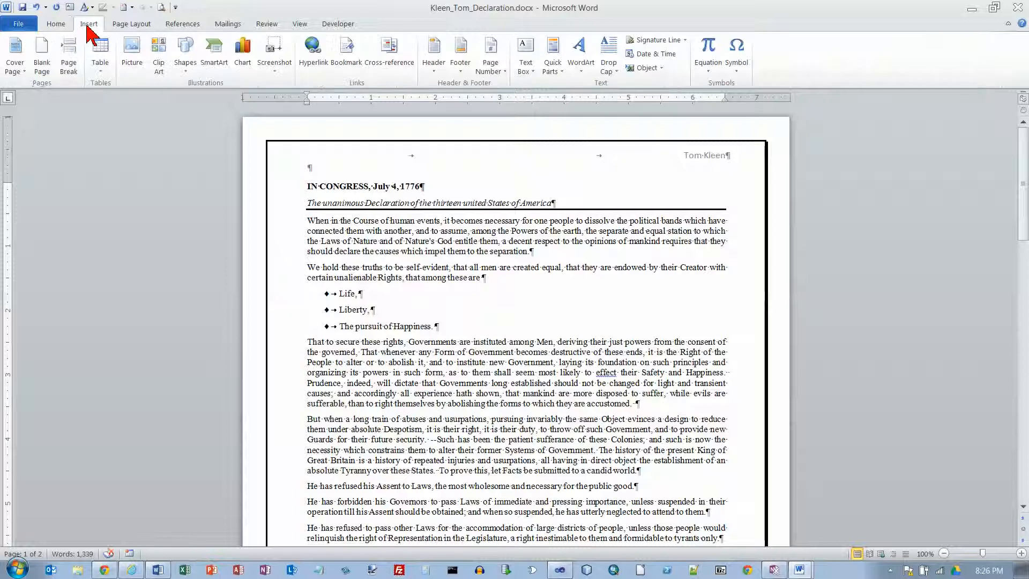
pyautogui.click(132, 44)
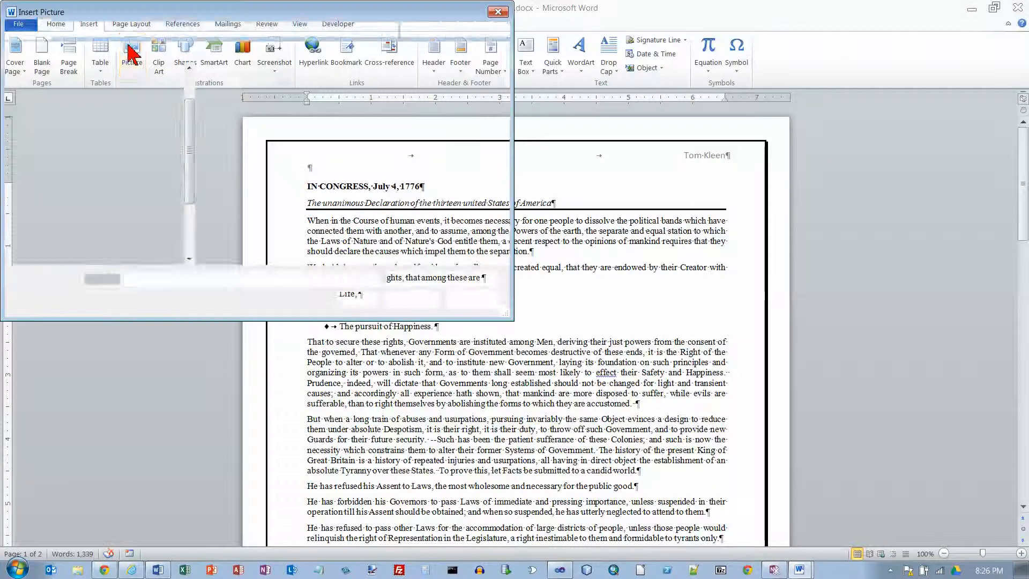
pyautogui.click(242, 101)
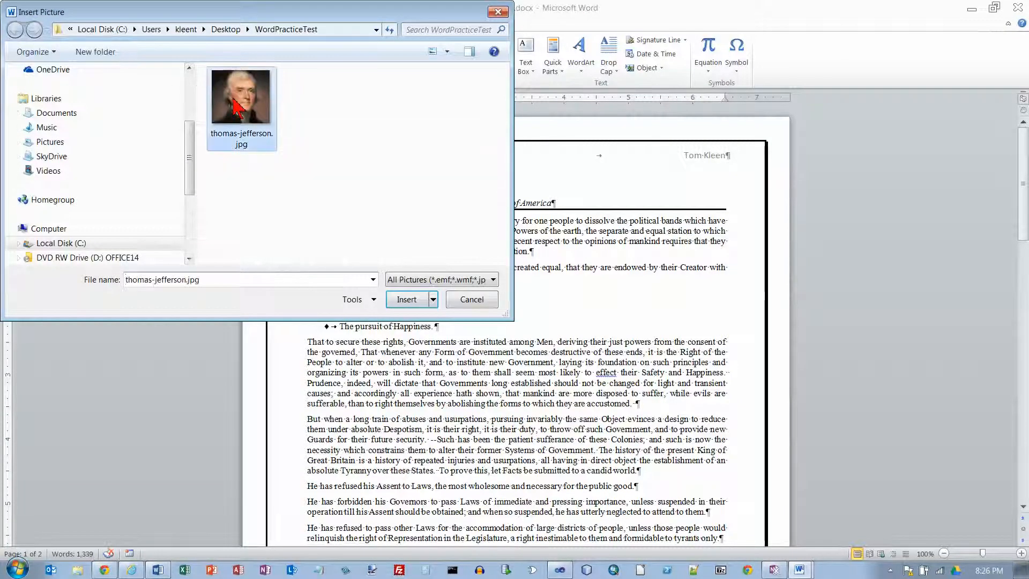
pyautogui.click(384, 293)
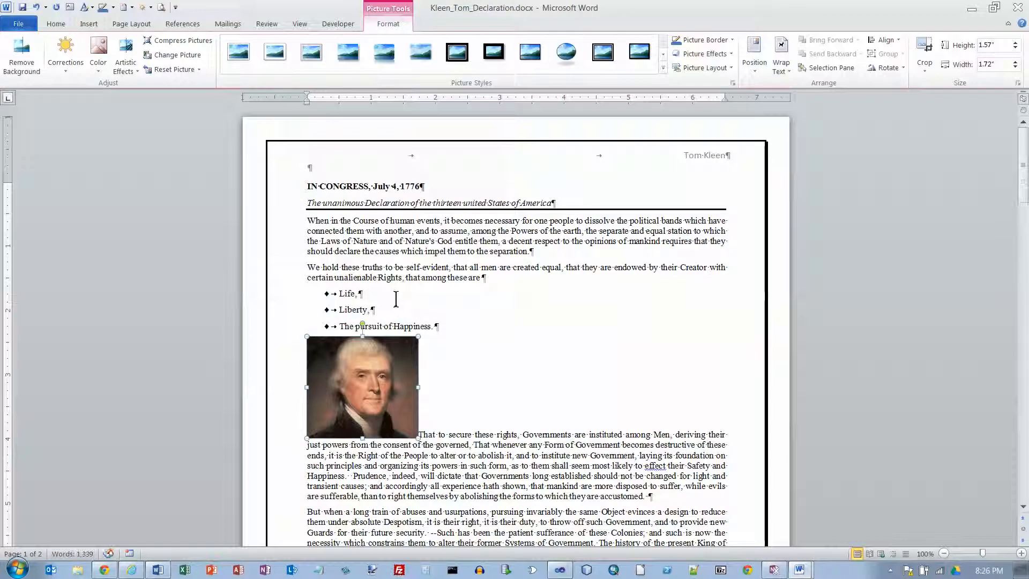
# Strike through item 17 about inserting the picture in the instructions document and select the text of item 18
pyautogui.hotkey('alt', 'Tab')
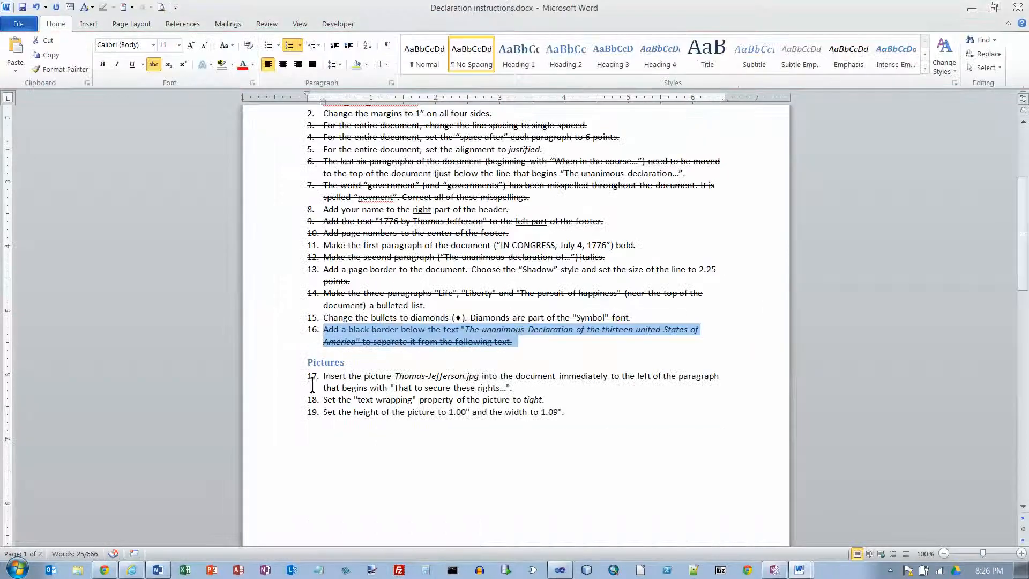
pyautogui.moveTo(323, 375); pyautogui.dragTo(512, 388)
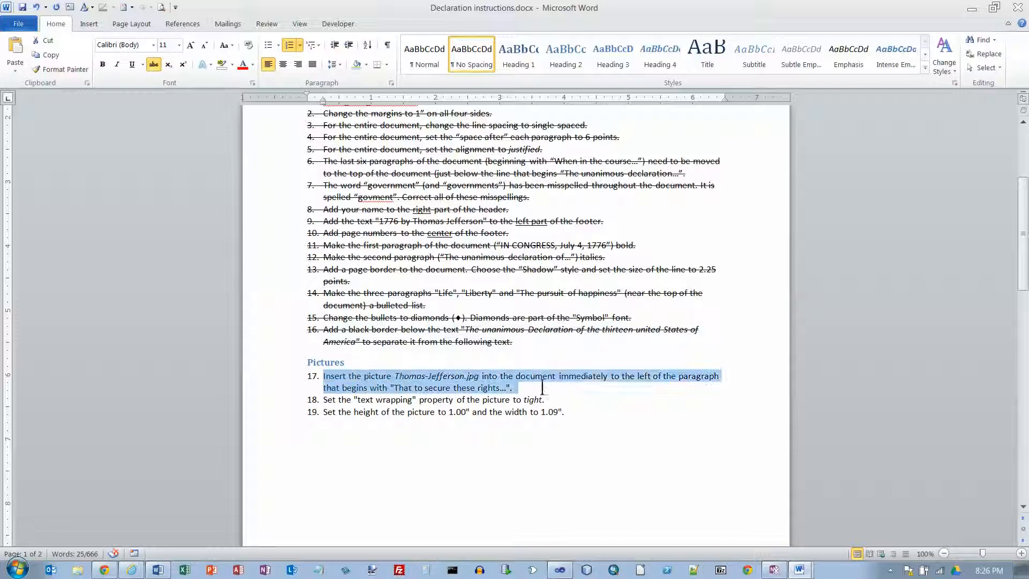
pyautogui.click(154, 65)
pyautogui.moveTo(324, 401); pyautogui.dragTo(617, 403)
# Return to the Declaration copy and set the Jefferson picture's text wrapping to Tight
pyautogui.hotkey('alt', 'Tab')
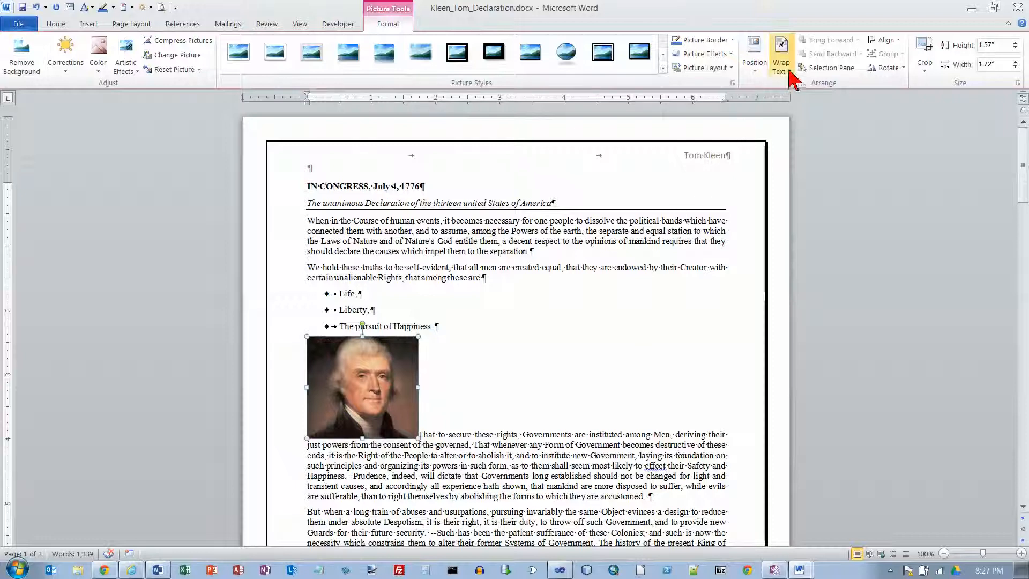
pyautogui.click(783, 59)
pyautogui.click(799, 102)
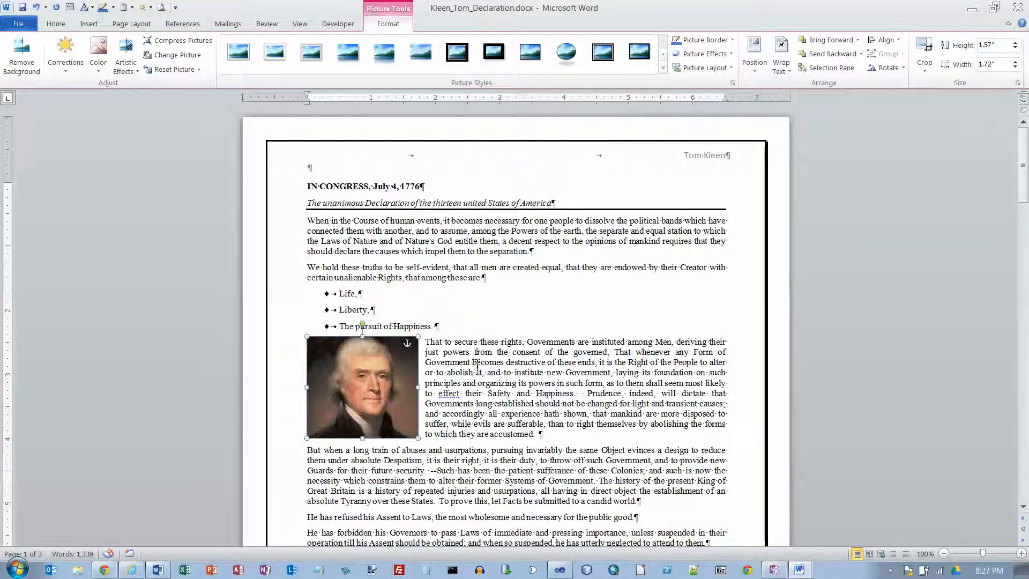
# Strike through item 18 about text wrapping in the instructions document and select the text of item 19
pyautogui.hotkey('alt', 'Tab')
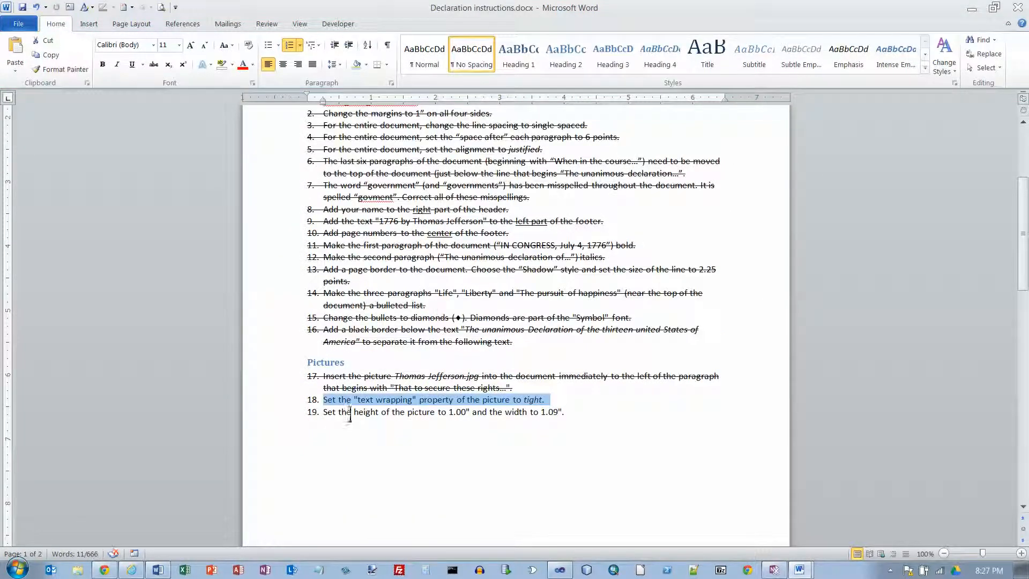
pyautogui.click(153, 64)
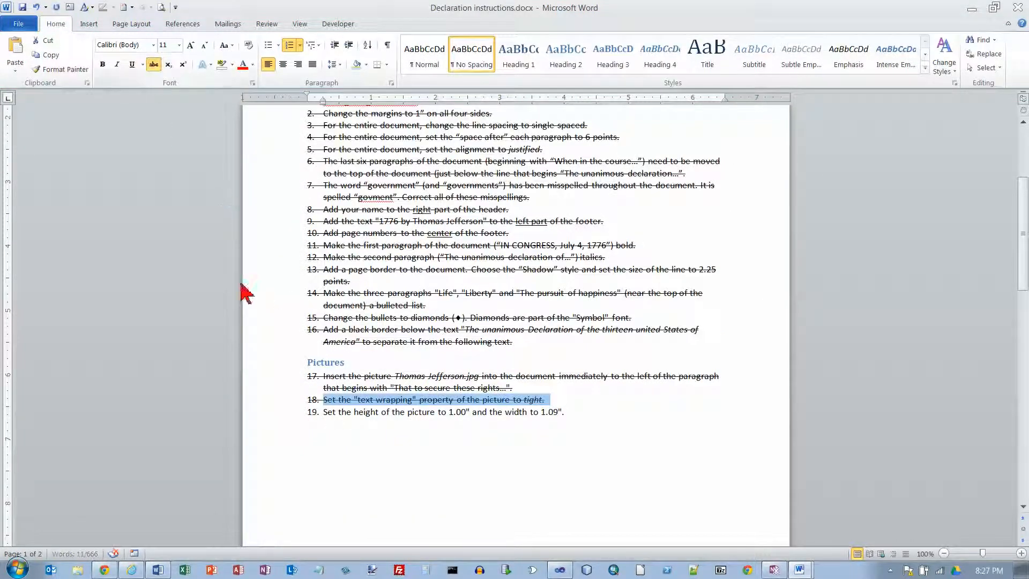
pyautogui.moveTo(320, 415); pyautogui.dragTo(633, 413)
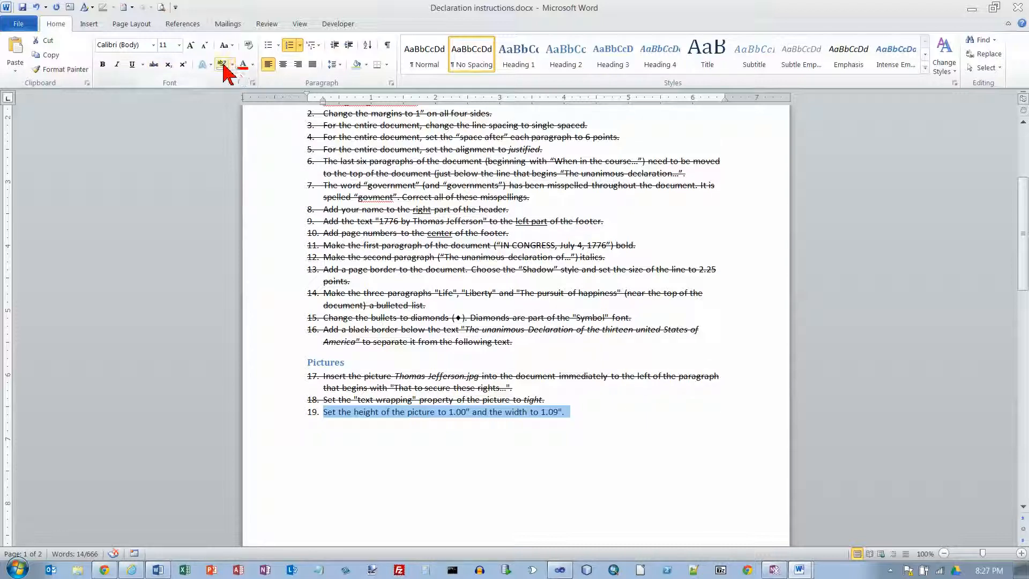
# Return to the Declaration copy and resize the Jefferson picture to 1" high and 1.09" wide
pyautogui.hotkey('alt', 'Tab')
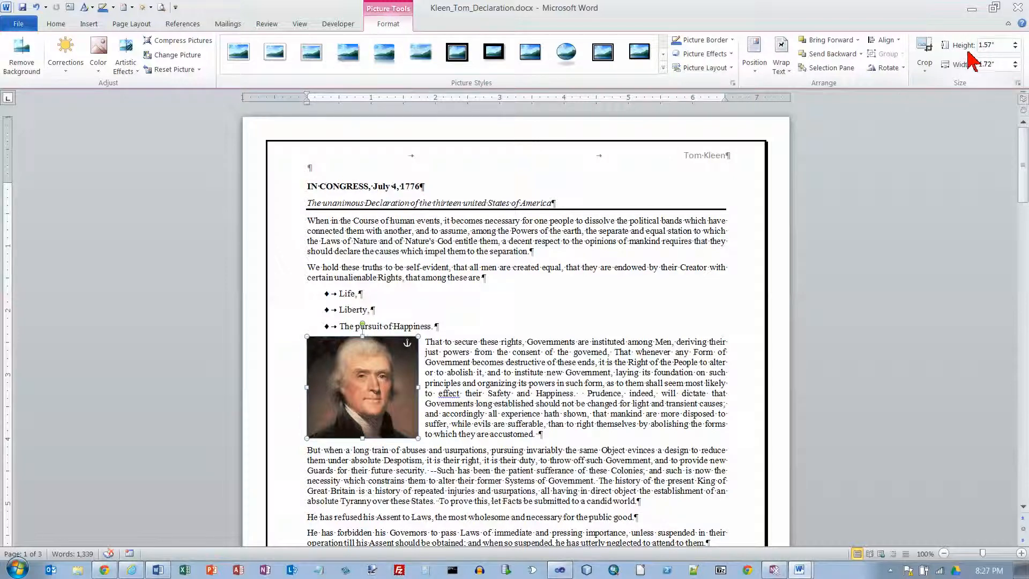
pyautogui.click(1016, 48)
pyautogui.click(1015, 48)
pyautogui.click(1015, 48)
pyautogui.click(1015, 48)
pyautogui.click(1015, 48)
pyautogui.click(1015, 49)
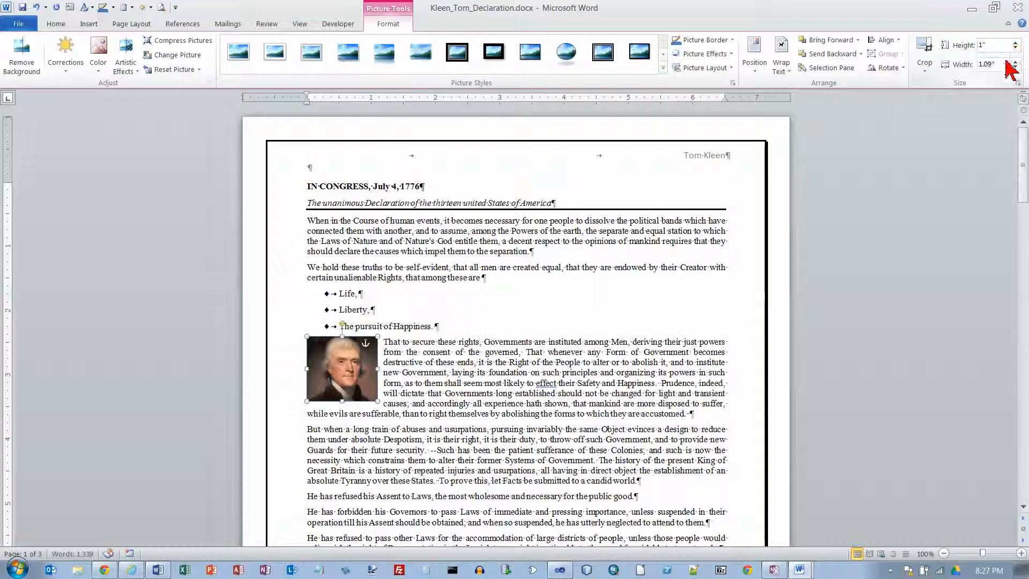